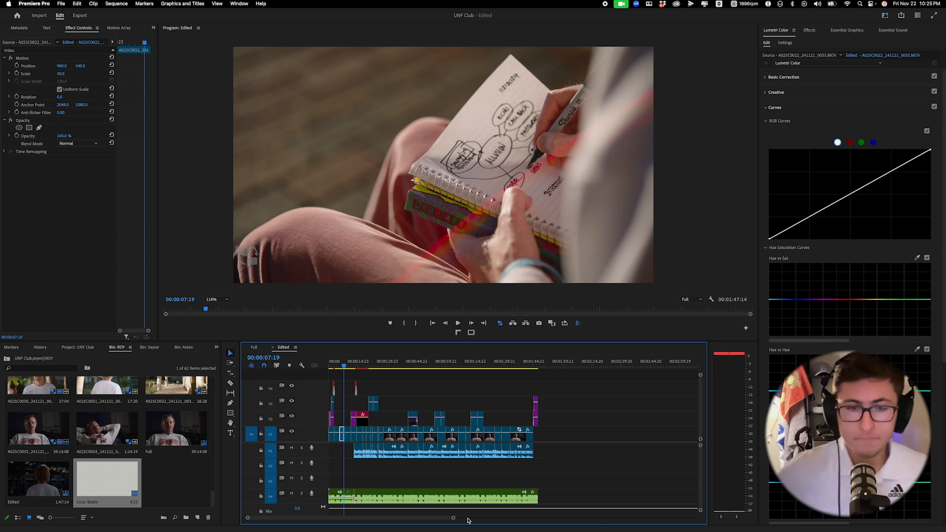
Open the Full interview sequence and show its transcript at the previous edit point
{"action": "left_click_drag", "start_coordinate": [453, 520], "coordinate": [447, 521]}
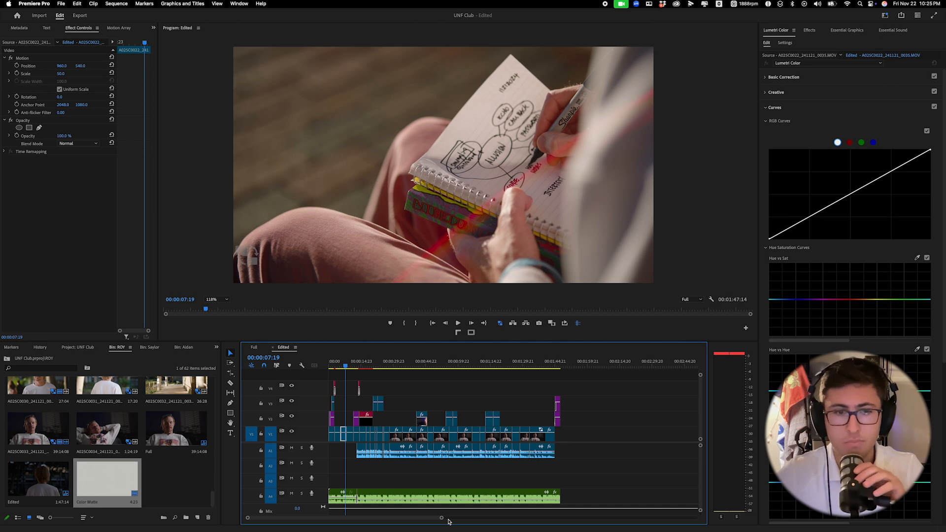
{"action": "left_click", "coordinate": [254, 348]}
{"action": "left_click_drag", "start_coordinate": [342, 520], "coordinate": [514, 520]}
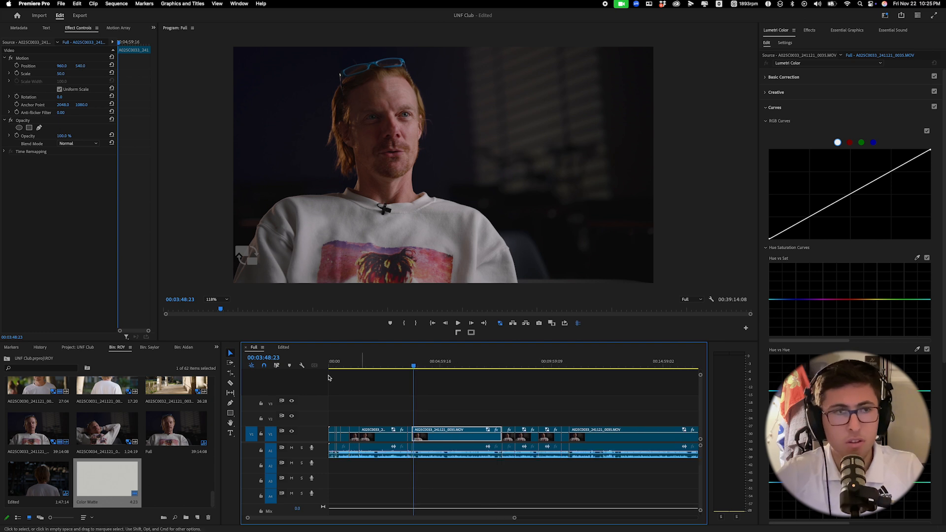
{"action": "key", "text": "Up"}
{"action": "left_click", "coordinate": [49, 30]}
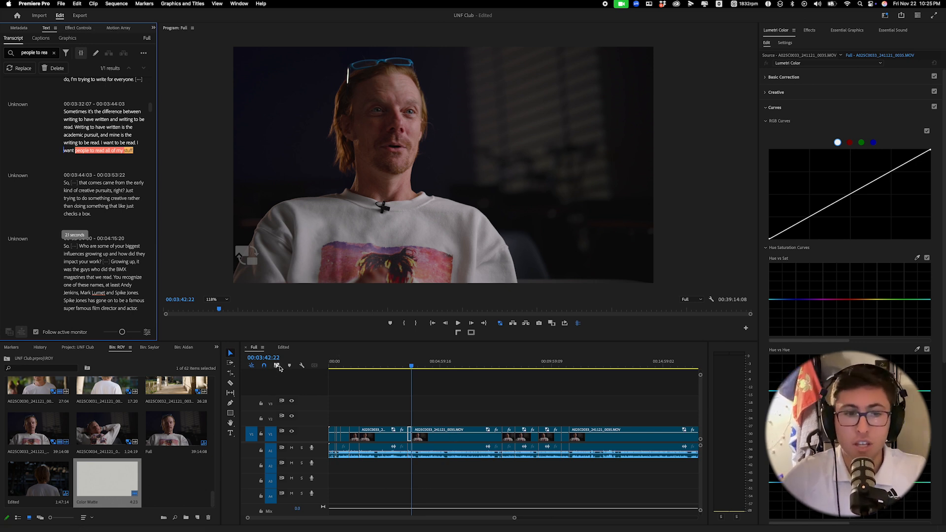
Compare the Full sequence with the Edited sequence, scrubbing the edit to 00:01:20:17
{"action": "left_click", "coordinate": [284, 347]}
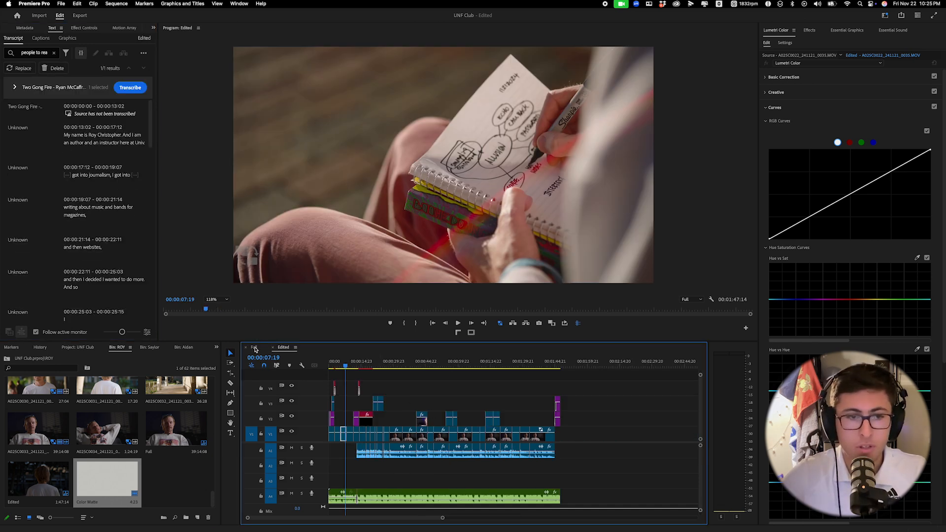
{"action": "left_click", "coordinate": [254, 348]}
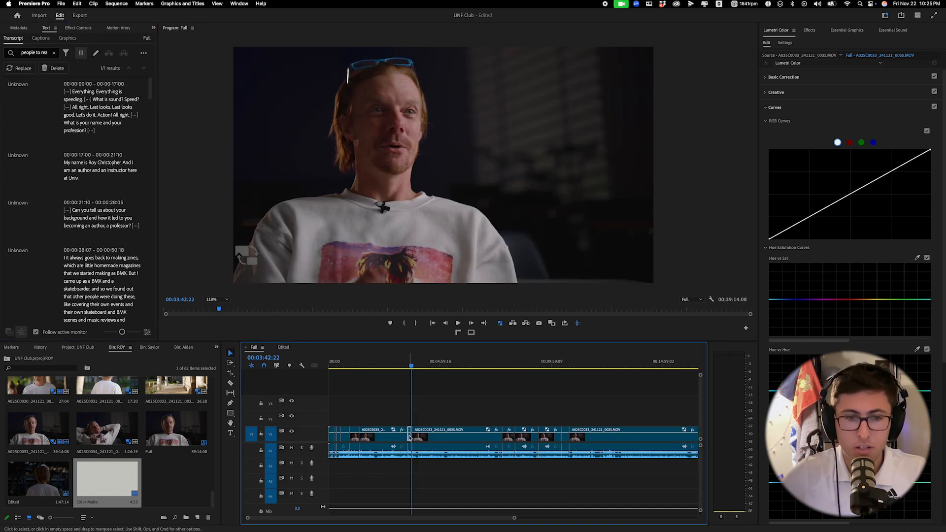
{"action": "left_click", "coordinate": [409, 451]}
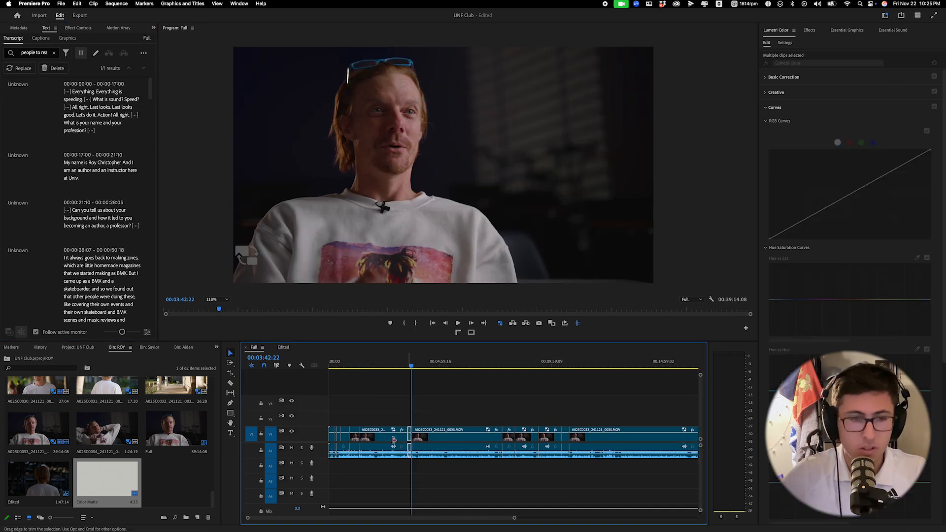
{"action": "left_click", "coordinate": [284, 347]}
{"action": "left_click_drag", "start_coordinate": [362, 366], "coordinate": [503, 370]}
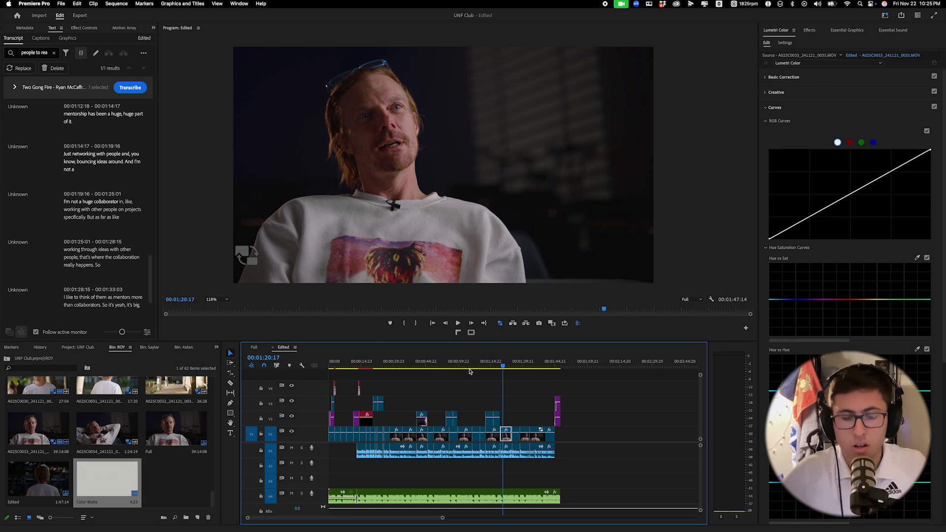
Play the opening of the Edited sequence from its first frame
{"action": "left_click_drag", "start_coordinate": [442, 517], "coordinate": [399, 514]}
{"action": "scroll", "coordinate": [412, 450], "scroll_direction": "up", "scroll_amount": 5}
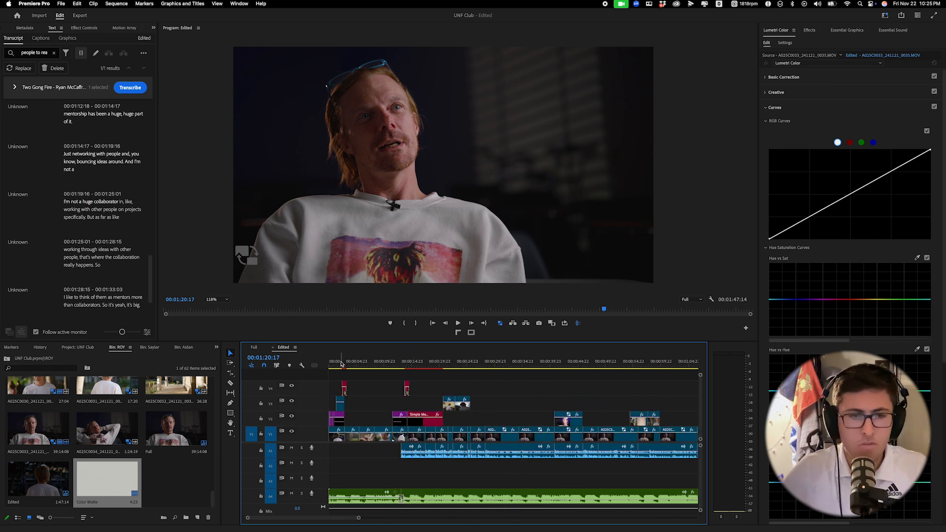
{"action": "key", "text": "Home"}
{"action": "left_click_drag", "start_coordinate": [358, 518], "coordinate": [343, 521]}
{"action": "key", "text": "space"}
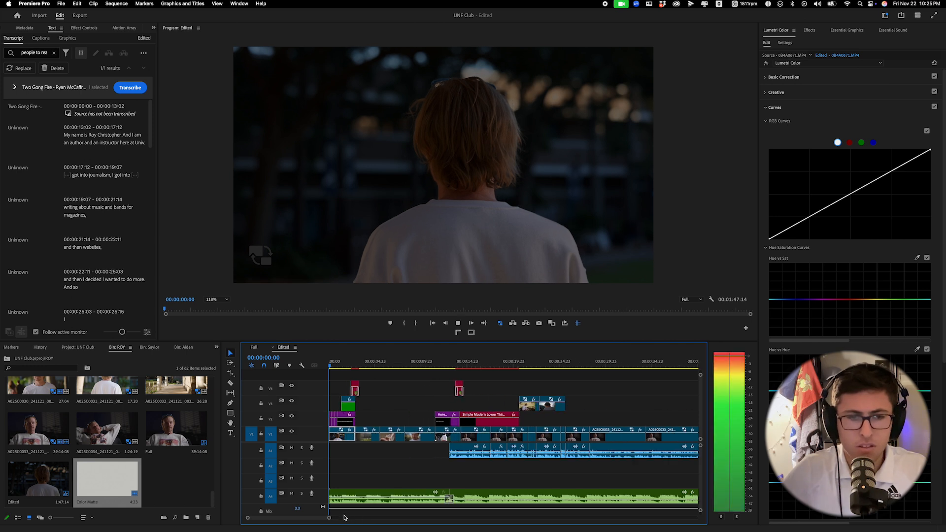
{"action": "key", "text": "space"}
Inspect the opening title clips, from the full title at 00:00:01:06 back to the first-word segment at 00:00:00:04
{"action": "left_click_drag", "start_coordinate": [329, 518], "coordinate": [285, 519]}
{"action": "left_click", "coordinate": [368, 363]}
{"action": "left_click", "coordinate": [379, 416]}
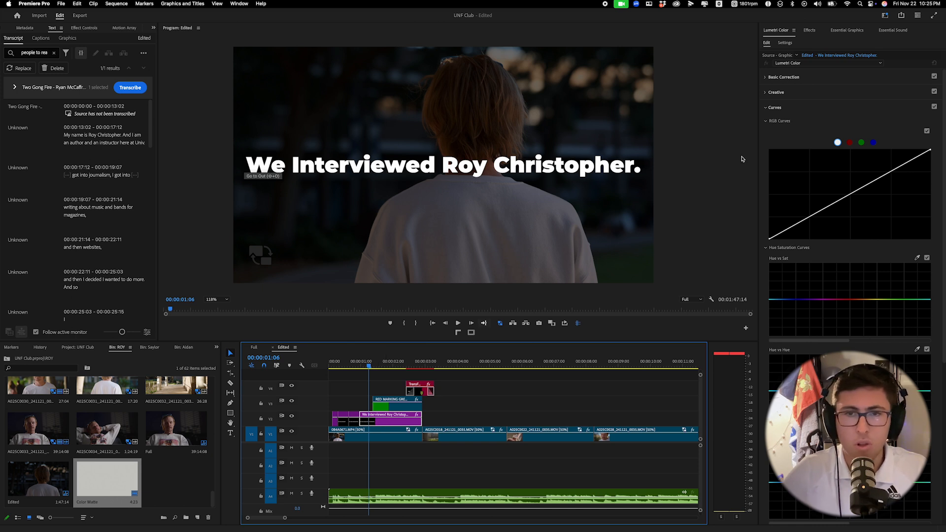
{"action": "key", "text": "Up"}
{"action": "left_click", "coordinate": [335, 422]}
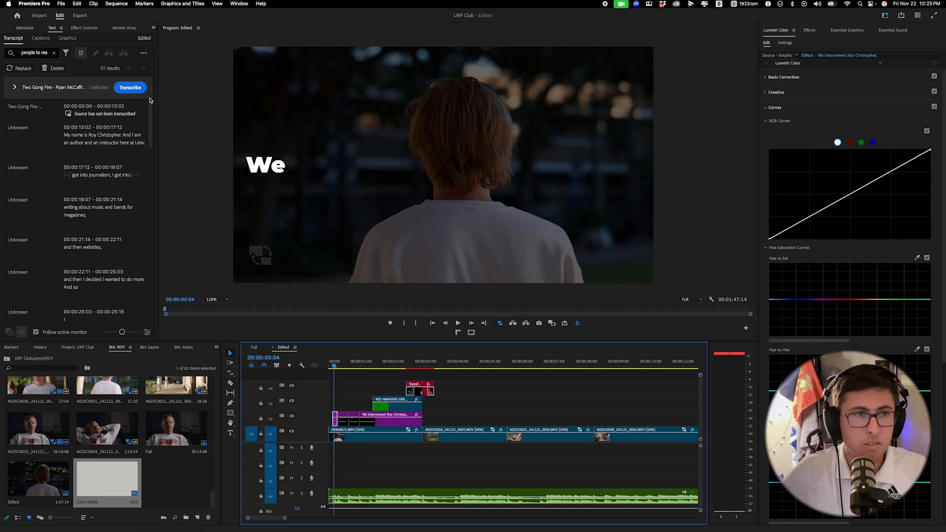
Try a second, rectangular opacity mask on the first title segment, toggle its inversion, and delete that mask
{"action": "left_click", "coordinate": [86, 28]}
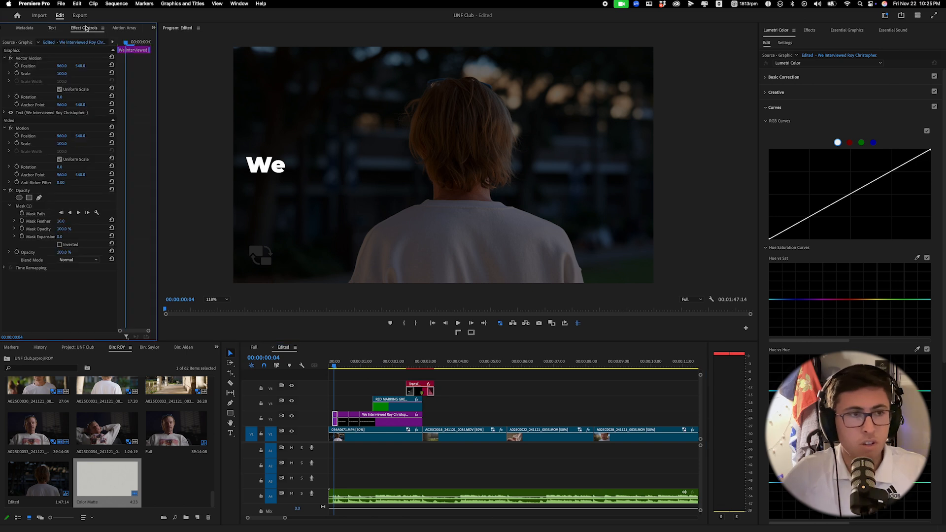
{"action": "left_click", "coordinate": [29, 198]}
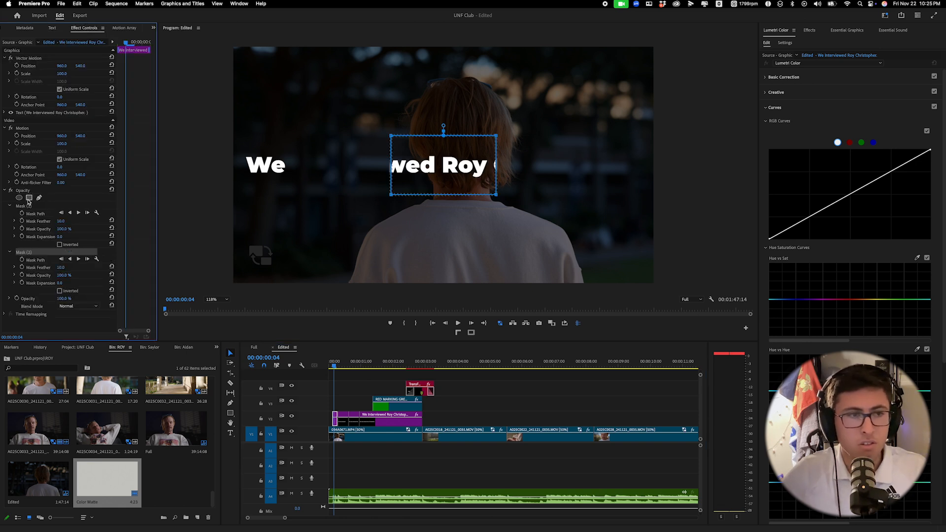
{"action": "left_click_drag", "start_coordinate": [453, 160], "coordinate": [440, 171]}
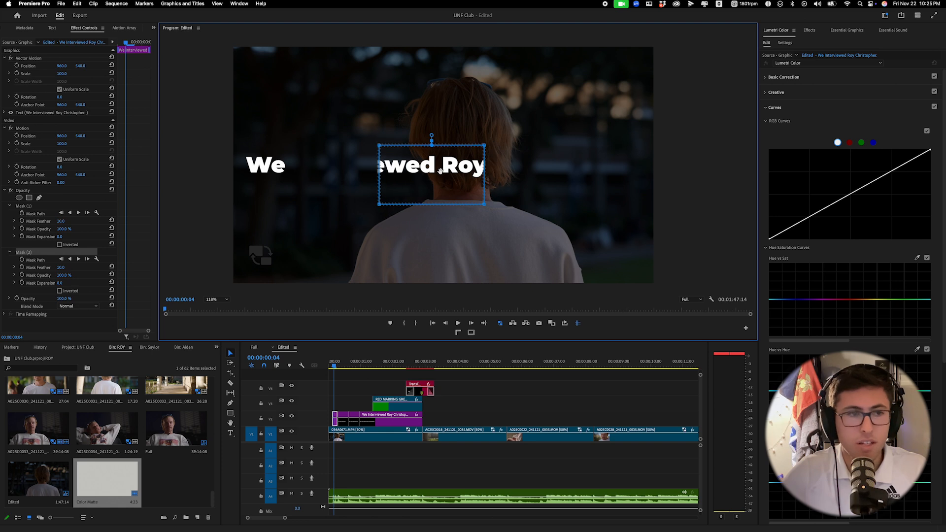
{"action": "left_click", "coordinate": [61, 291]}
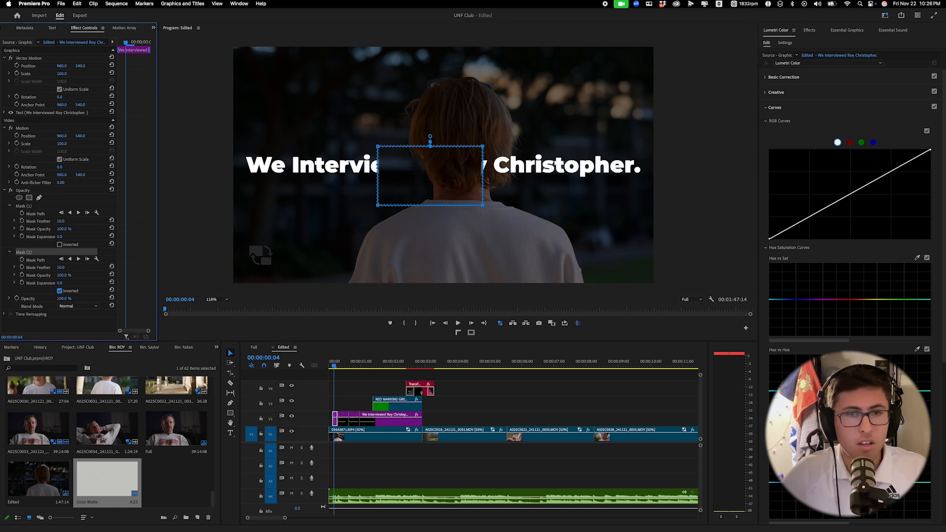
{"action": "left_click", "coordinate": [62, 292]}
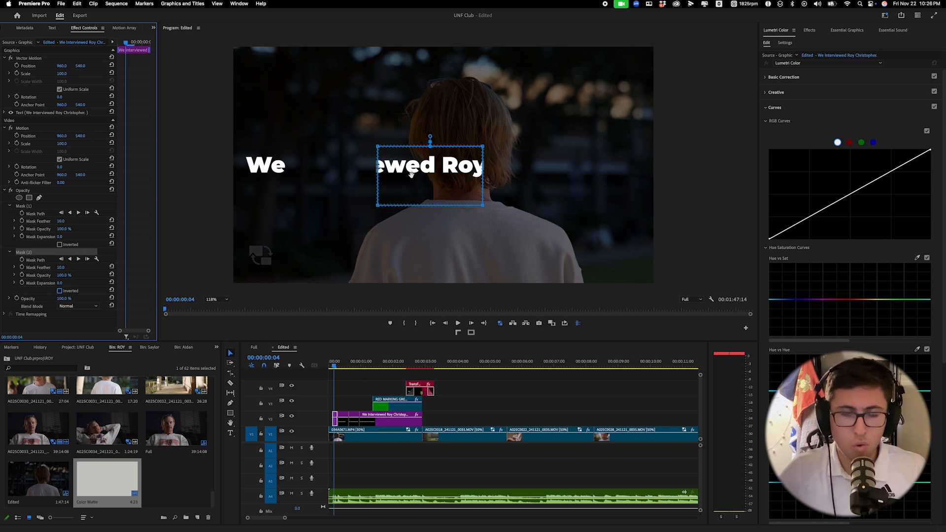
{"action": "key", "text": "Delete"}
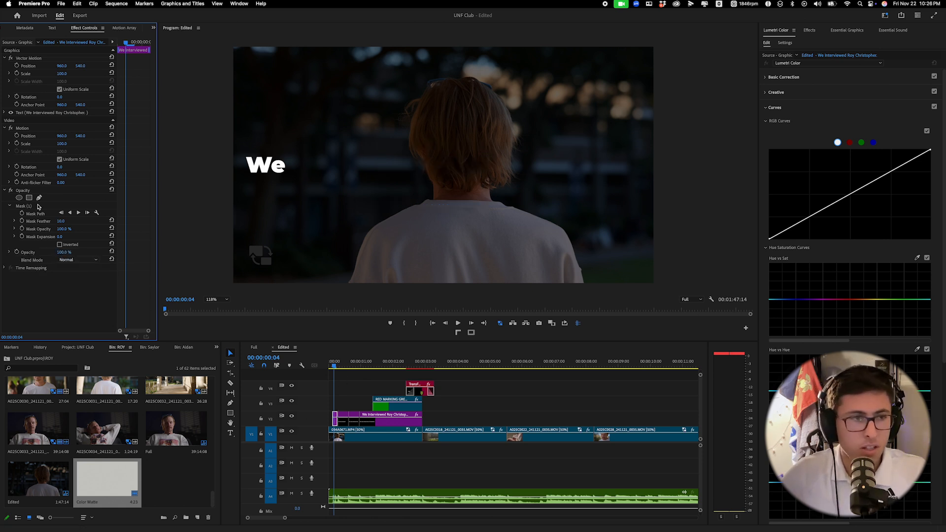
Examine the opacity masks on the title segments at 00:00:00:04, 00:00:00:12 and 00:00:00:18, ending on the full title at 00:00:01:05
{"action": "left_click", "coordinate": [32, 206]}
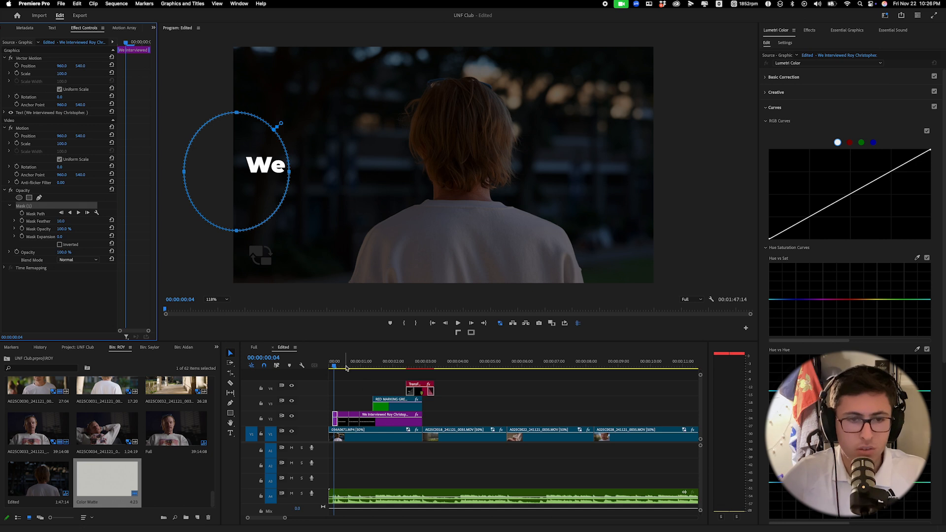
{"action": "left_click", "coordinate": [346, 368]}
{"action": "left_click", "coordinate": [29, 211]}
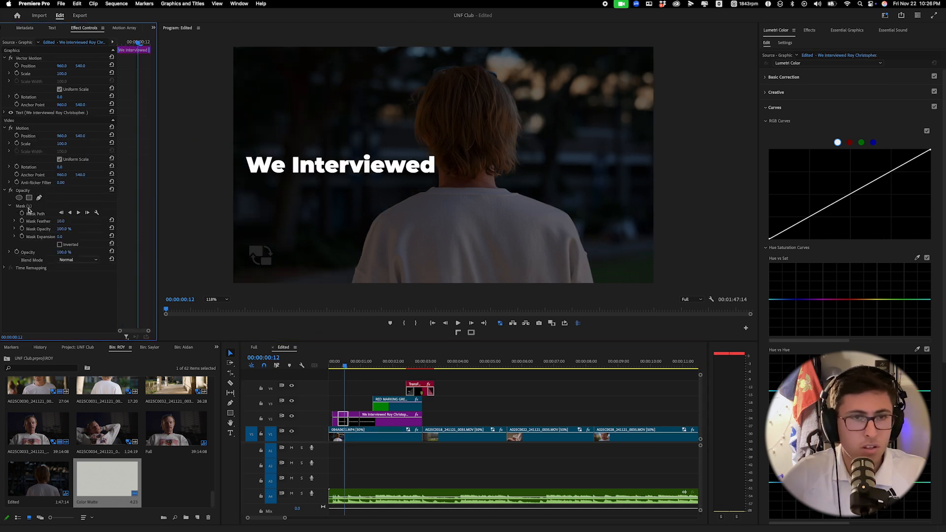
{"action": "left_click", "coordinate": [26, 207]}
{"action": "left_click", "coordinate": [353, 365]}
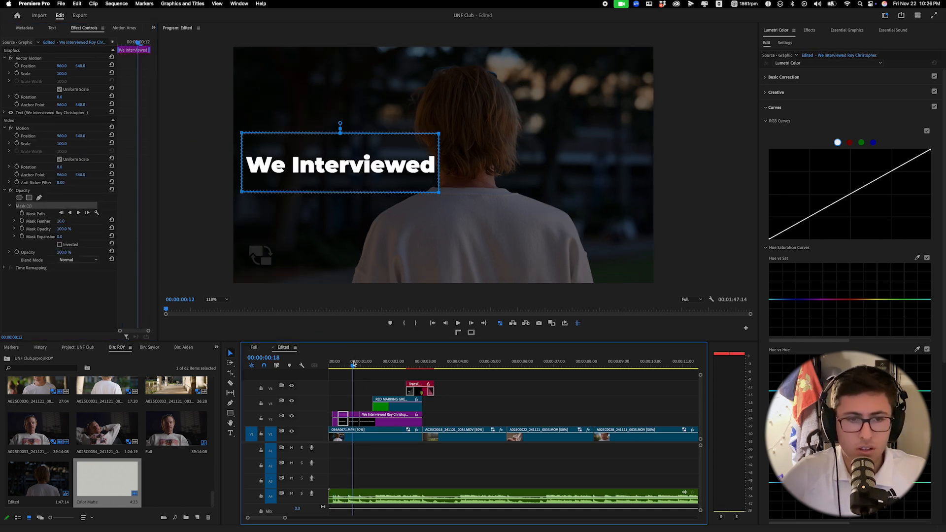
{"action": "left_click", "coordinate": [38, 207]}
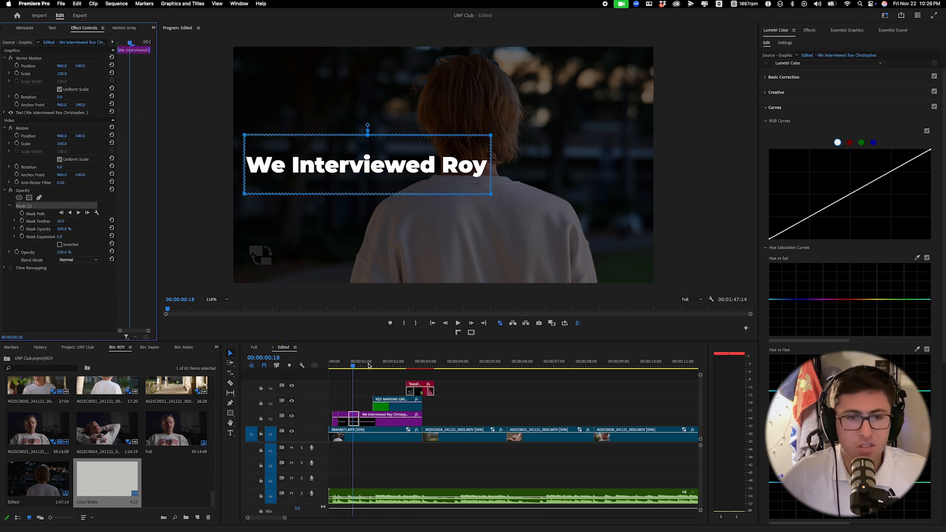
{"action": "key", "text": "Delete"}
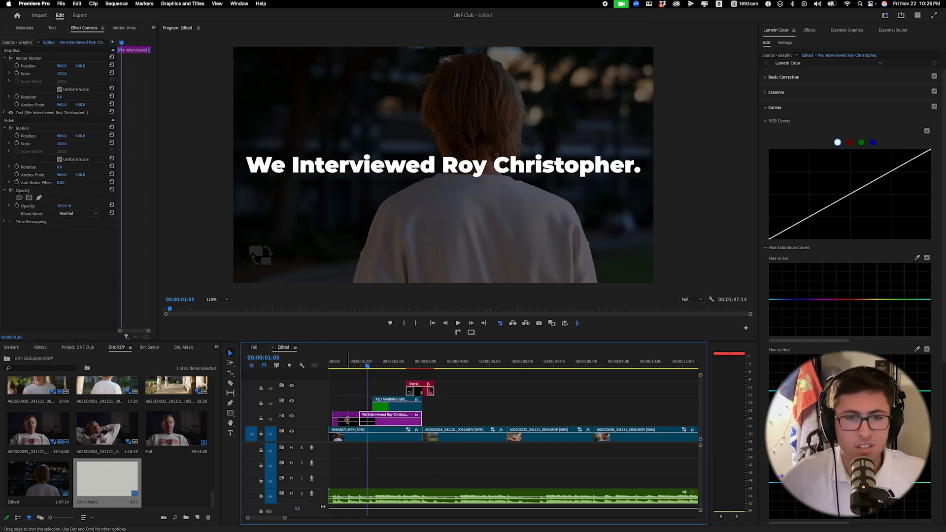
Play the title reveal from the sequence start through the red underline
{"action": "key", "text": "Home"}
{"action": "key", "text": "space"}
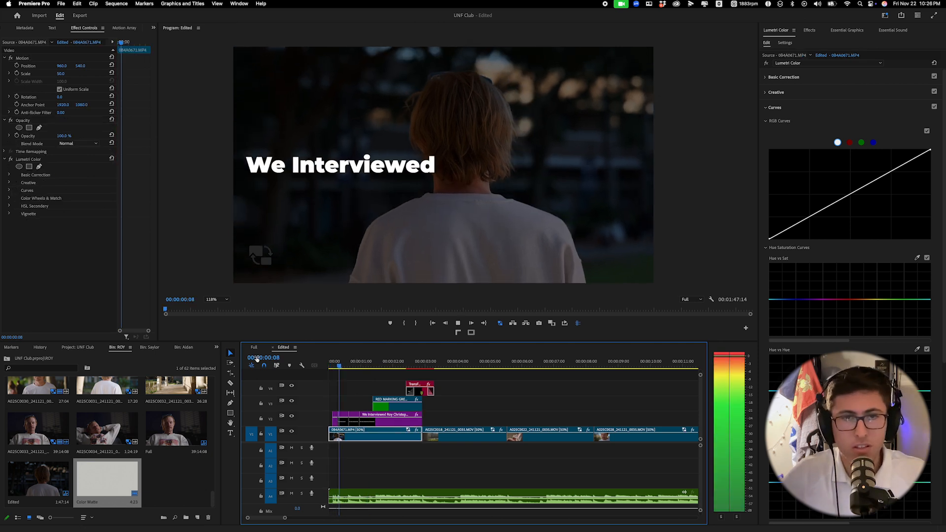
{"action": "key", "text": "space"}
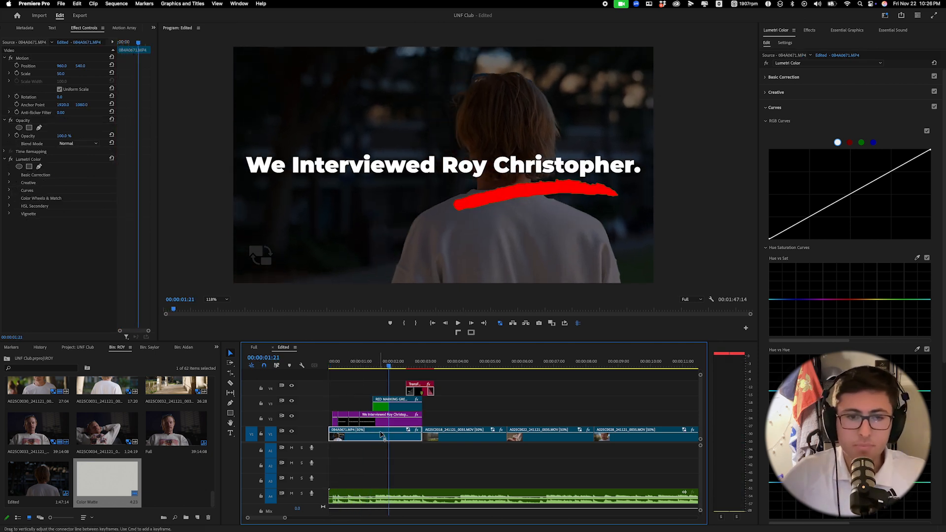
Re-sample the Ultra Key colour of the red marking clip, first from the dark background and finally from its green screen
{"action": "left_click", "coordinate": [382, 406]}
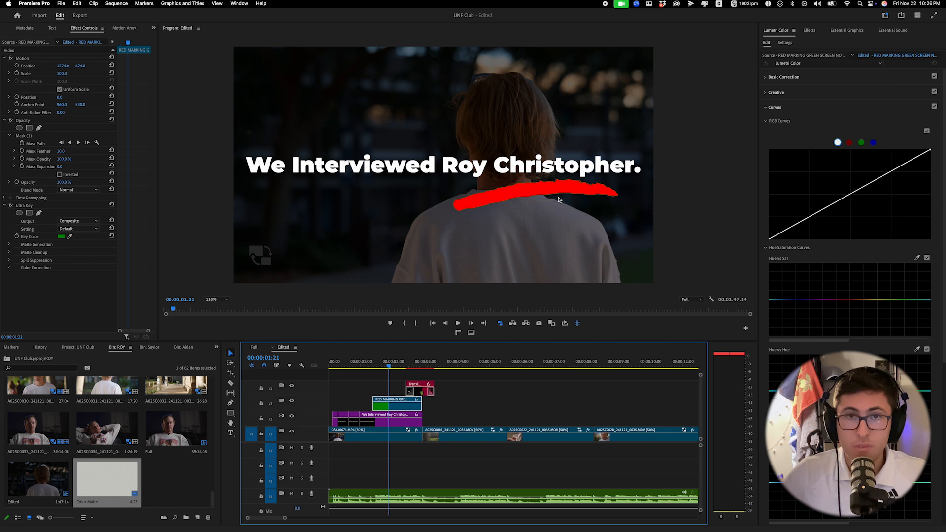
{"action": "left_click", "coordinate": [810, 30]}
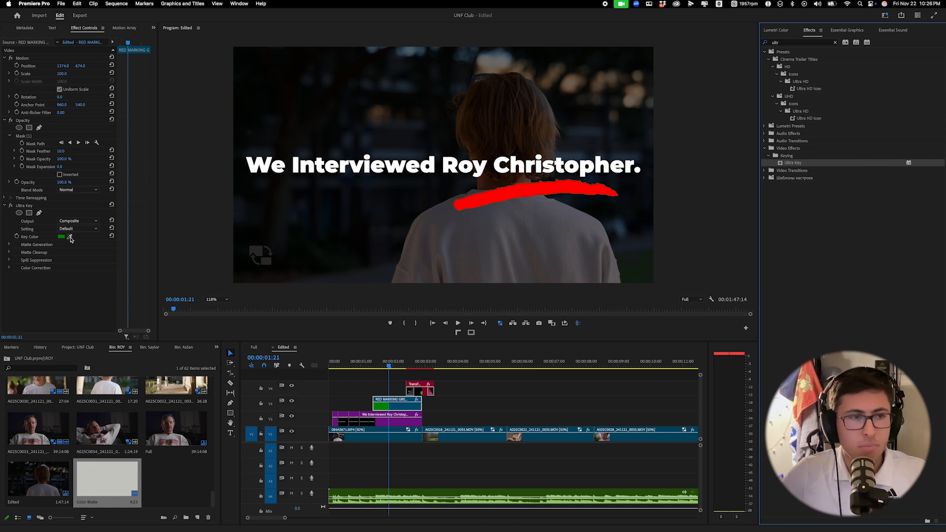
{"action": "left_click", "coordinate": [330, 235]}
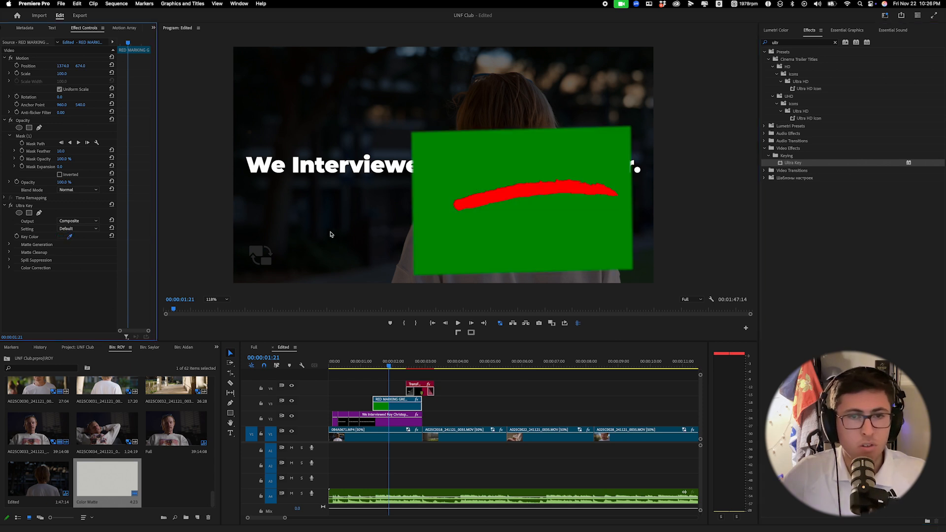
{"action": "left_click", "coordinate": [445, 230]}
Switch the flare transition clip's blend mode to Normal for comparison, and set it back to Screen
{"action": "left_click", "coordinate": [414, 364]}
{"action": "left_click", "coordinate": [426, 392]}
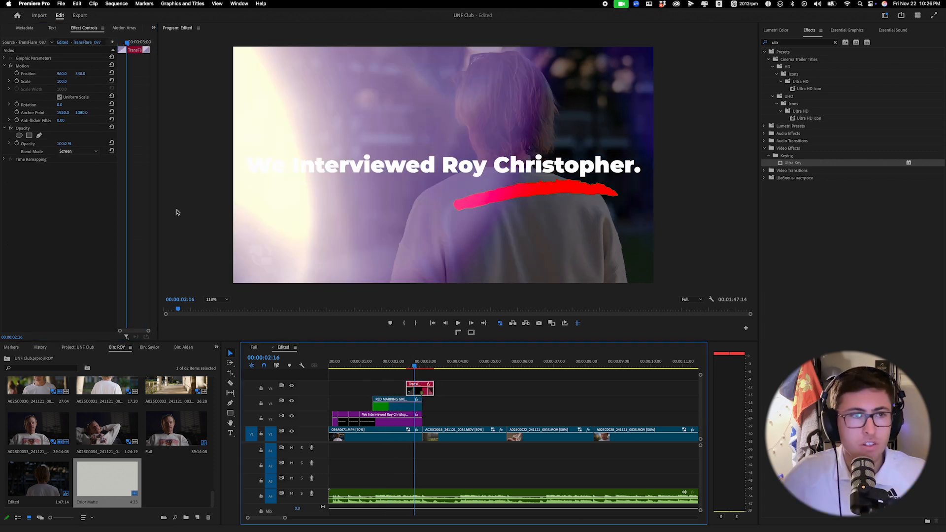
{"action": "left_click", "coordinate": [75, 151]}
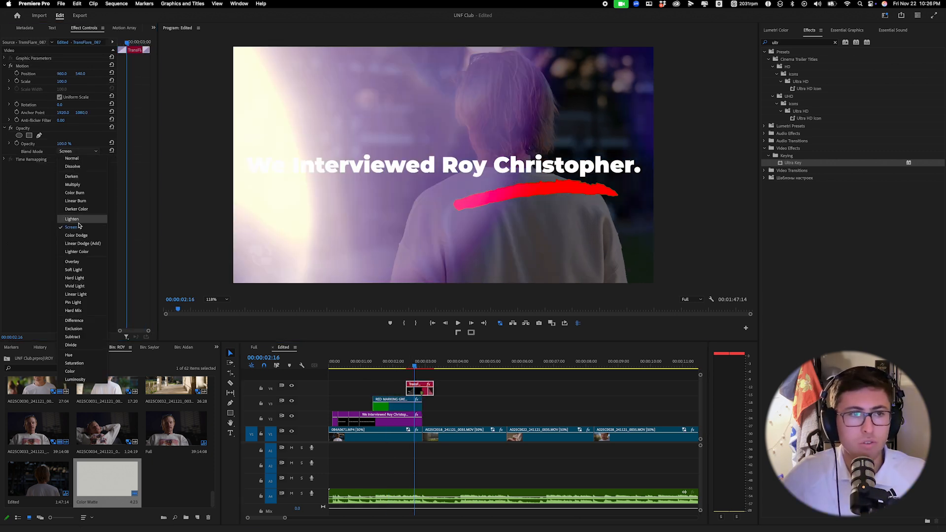
{"action": "left_click", "coordinate": [73, 159]}
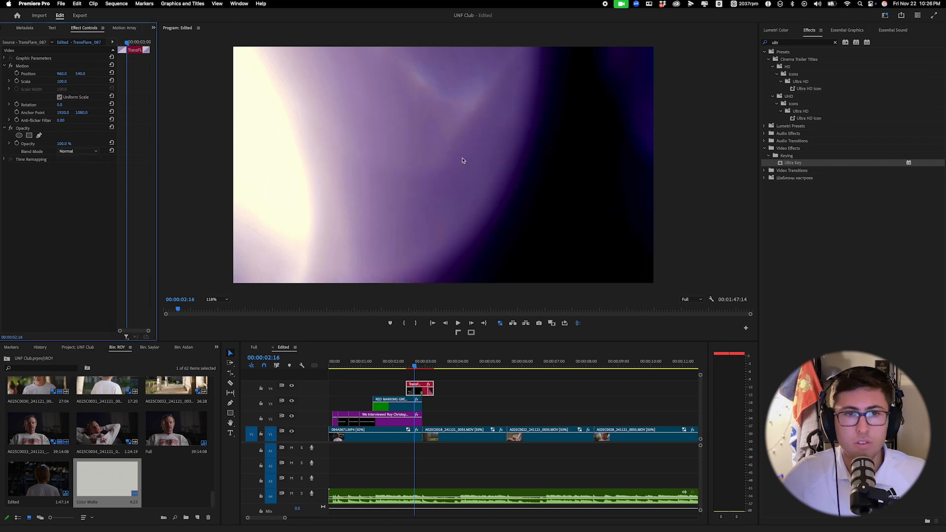
{"action": "left_click", "coordinate": [79, 152]}
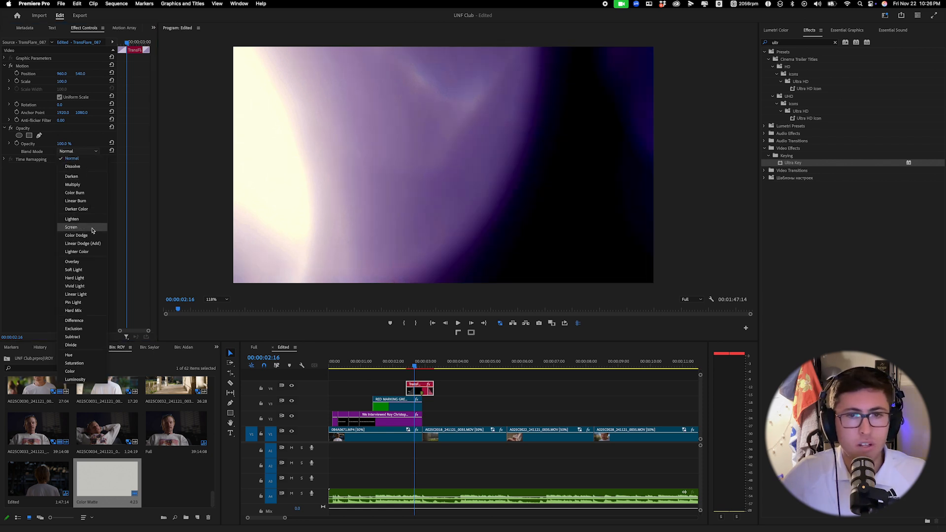
{"action": "left_click", "coordinate": [72, 227]}
Play past the flare transition to the bench shot and browse the source clips in the open footage bin
{"action": "key", "text": "space"}
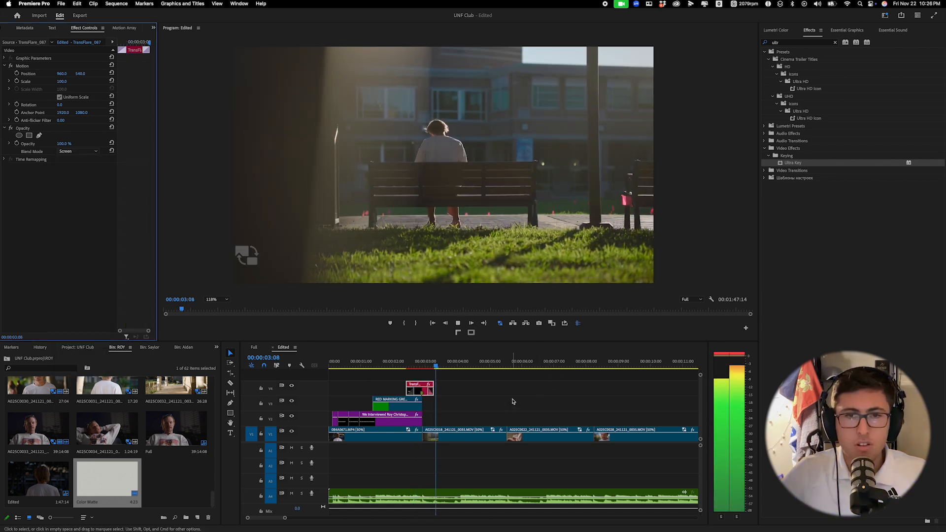
{"action": "left_click_drag", "start_coordinate": [286, 519], "coordinate": [337, 518]}
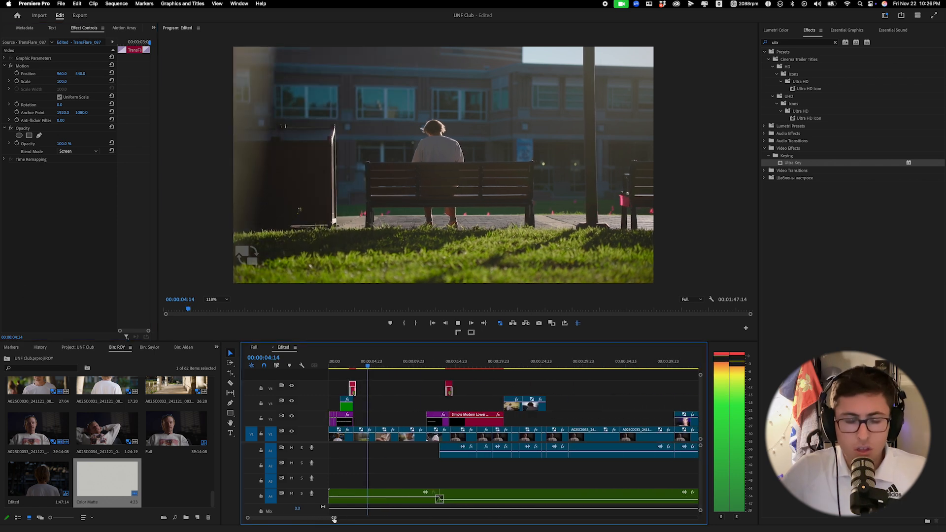
{"action": "left_click", "coordinate": [362, 434]}
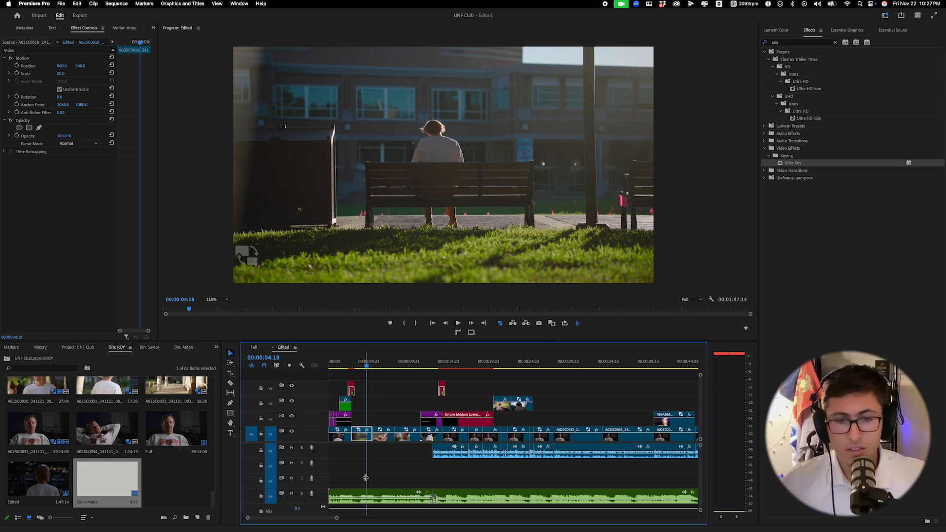
{"action": "left_click", "coordinate": [215, 478]}
{"action": "scroll", "coordinate": [215, 478], "scroll_direction": "up", "scroll_amount": 1}
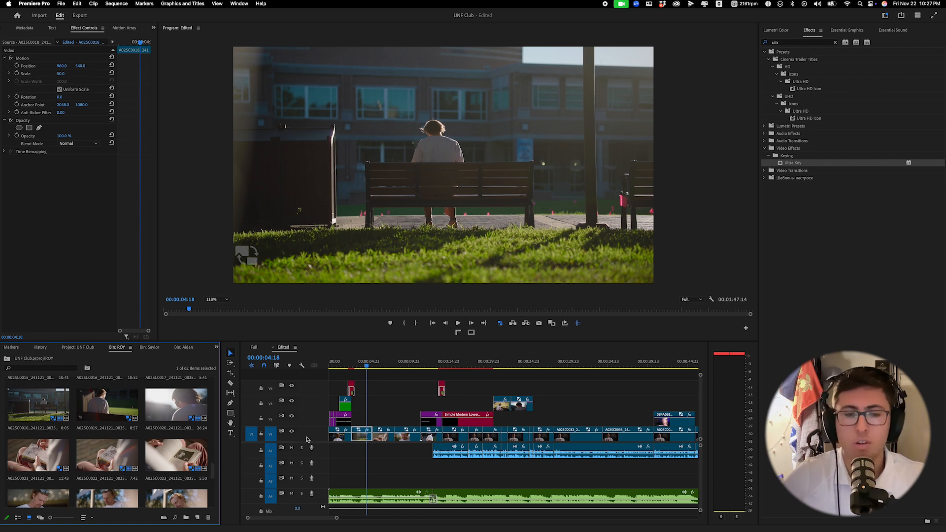
Play the edit from the red-underlined title through to the "Here's how it went." title
{"action": "left_click", "coordinate": [349, 364]}
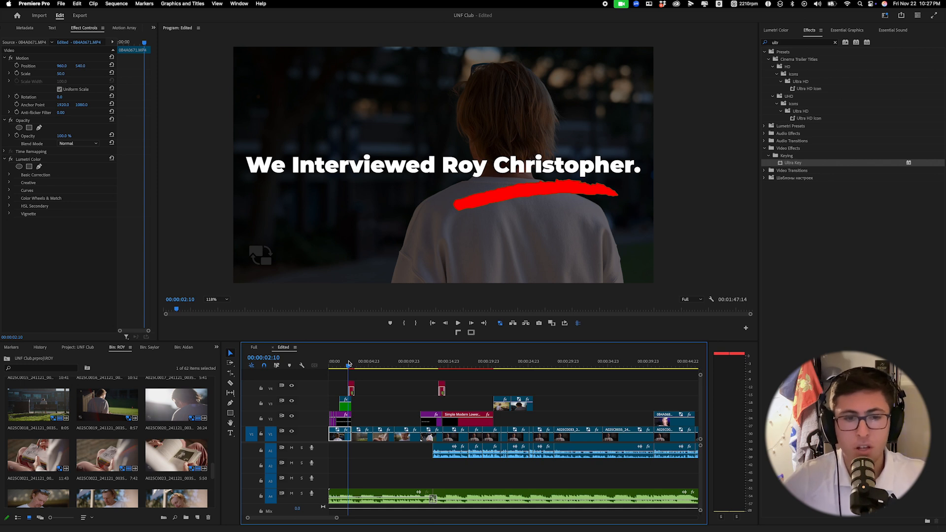
{"action": "key", "text": "space"}
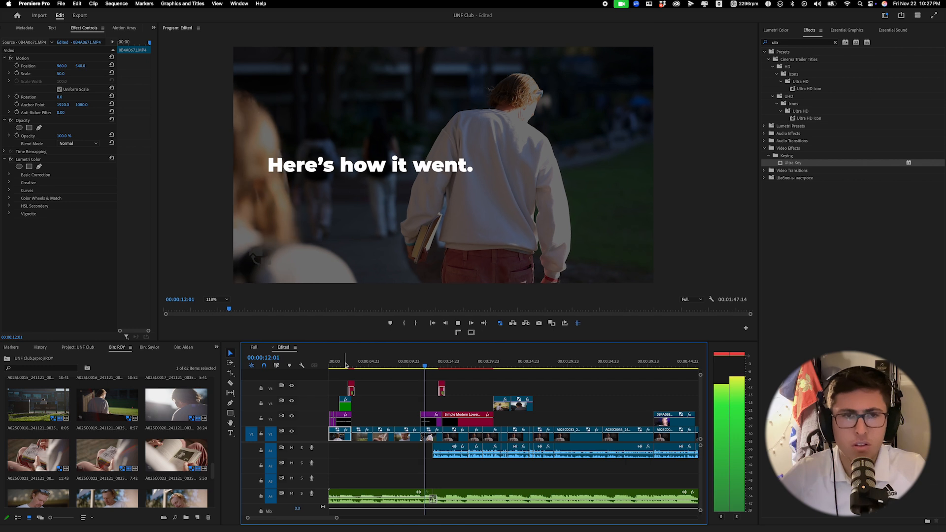
{"action": "key", "text": "space"}
Set the Lumetri Basic Correction exposure of the clip behind the "Here's how it went." title to -3.9
{"action": "left_click", "coordinate": [432, 173]}
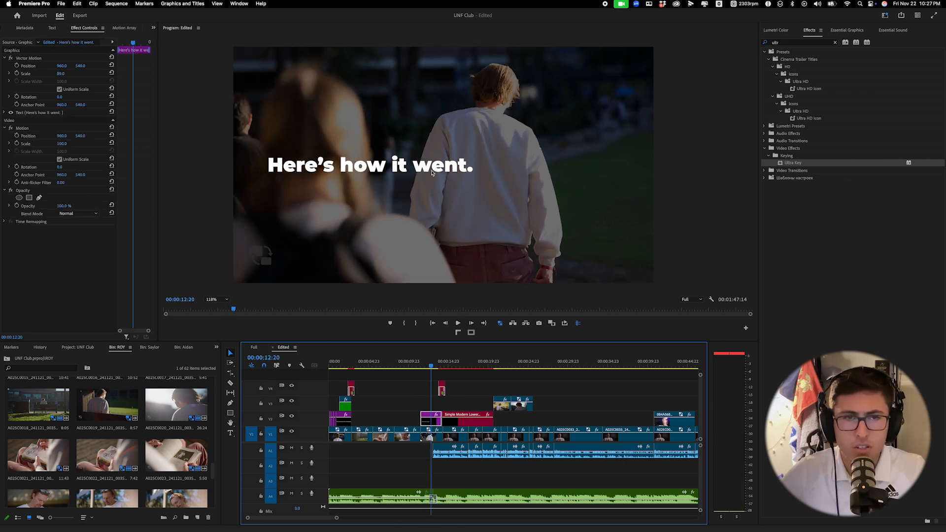
{"action": "left_click", "coordinate": [364, 197]}
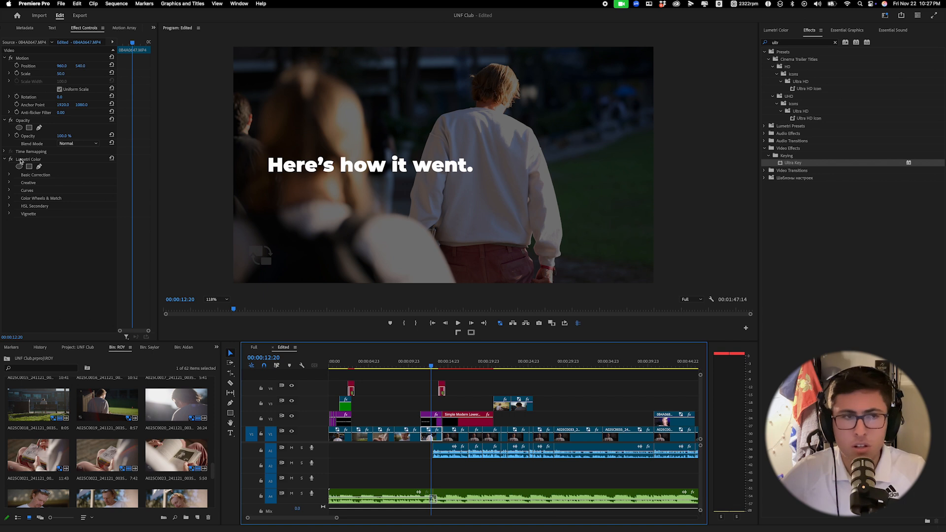
{"action": "left_click", "coordinate": [8, 176]}
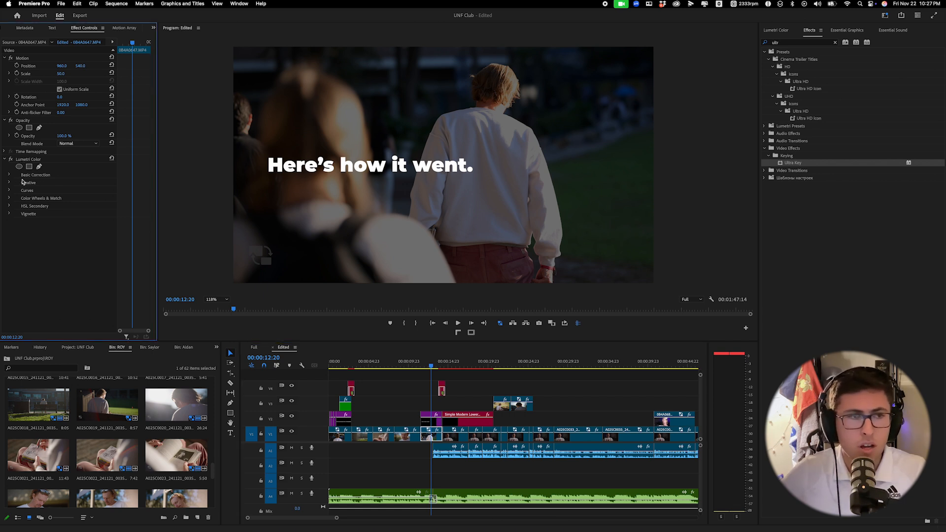
{"action": "left_click", "coordinate": [8, 175]}
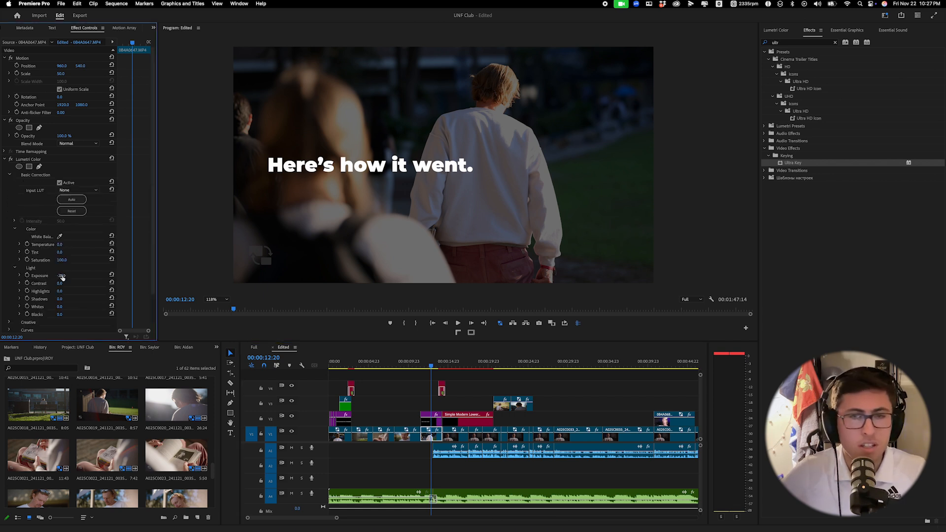
{"action": "left_click_drag", "start_coordinate": [59, 275], "coordinate": [47, 274]}
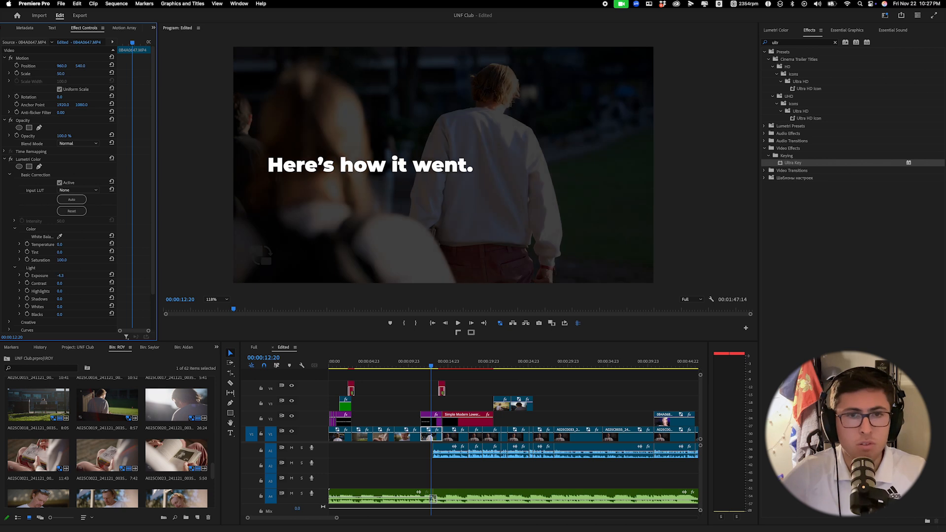
{"action": "left_click_drag", "start_coordinate": [60, 275], "coordinate": [63, 275]}
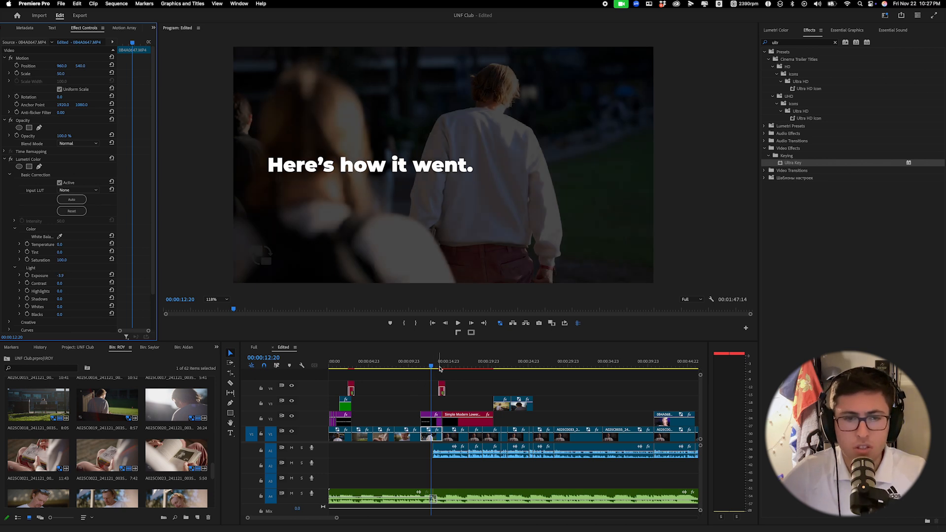
Select the Simple Modern Lower Third graphic and play its name and job-title animation over the interview
{"action": "left_click", "coordinate": [454, 366]}
{"action": "left_click", "coordinate": [461, 422]}
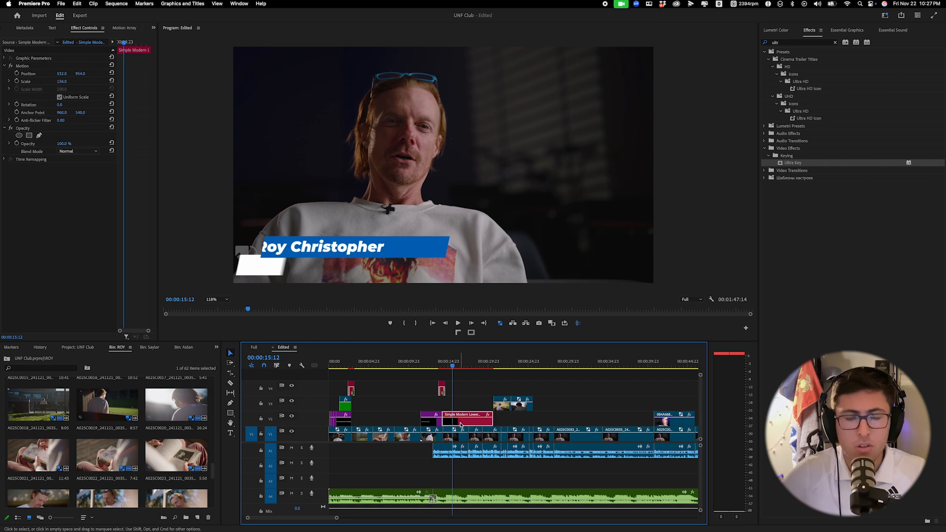
{"action": "key", "text": "space"}
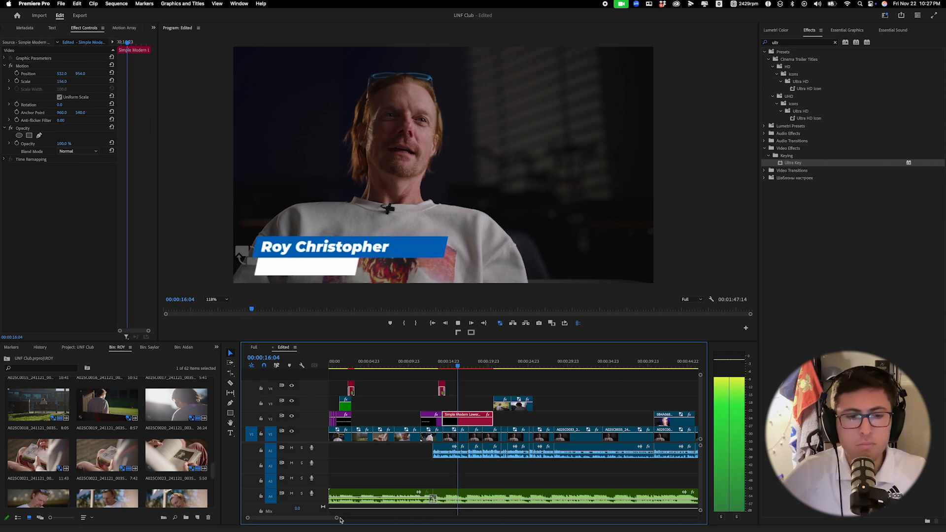
{"action": "left_click_drag", "start_coordinate": [337, 518], "coordinate": [392, 518]}
{"action": "key", "text": "space"}
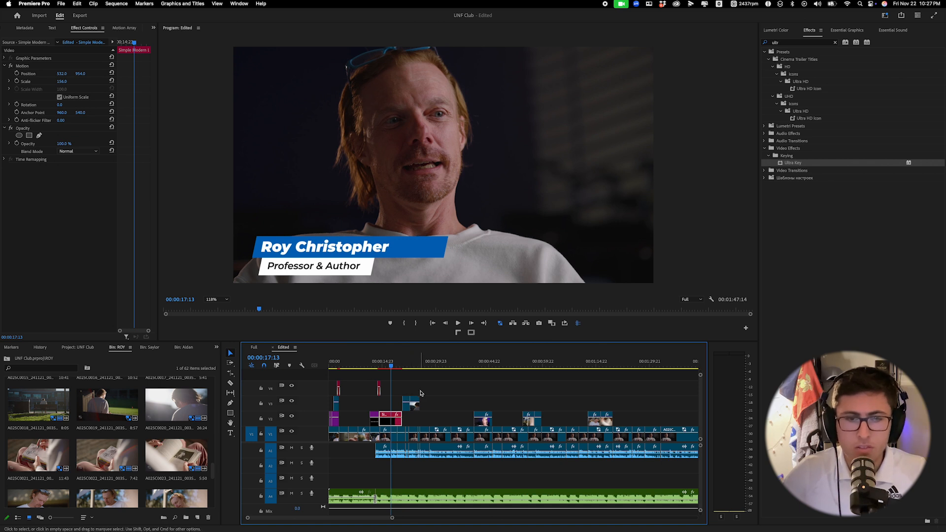
Examine the Lumetri Color curves of the close-up cutaway at 00:00:42:09, especially its Hue vs Sat curve
{"action": "left_click", "coordinate": [407, 398]}
{"action": "left_click", "coordinate": [480, 366]}
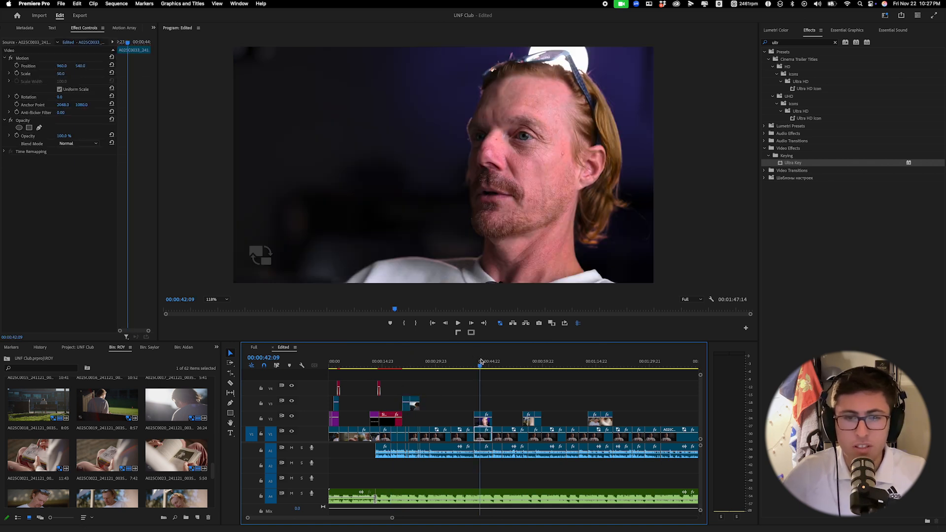
{"action": "left_click", "coordinate": [482, 419]}
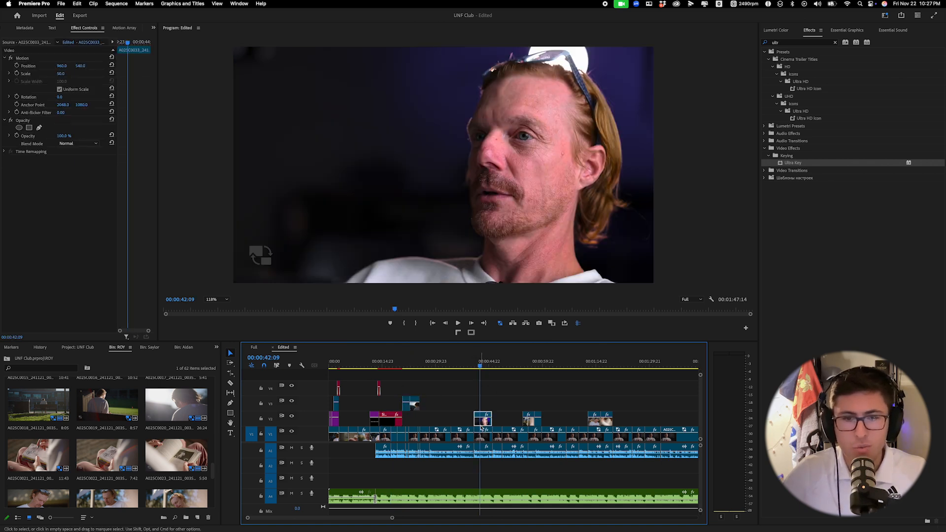
{"action": "left_click", "coordinate": [776, 30]}
{"action": "left_click_drag", "start_coordinate": [853, 302], "coordinate": [852, 307]}
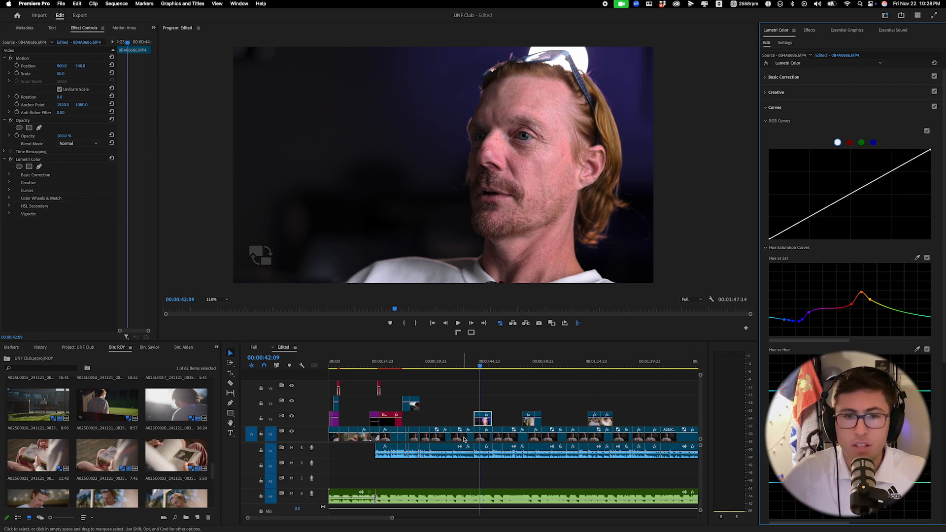
Skim the b-roll cutaways and wide and tight interview shots across the second half of the sequence
{"action": "left_click_drag", "start_coordinate": [616, 392], "coordinate": [585, 412]}
{"action": "scroll", "coordinate": [585, 374], "scroll_direction": "right", "scroll_amount": 3}
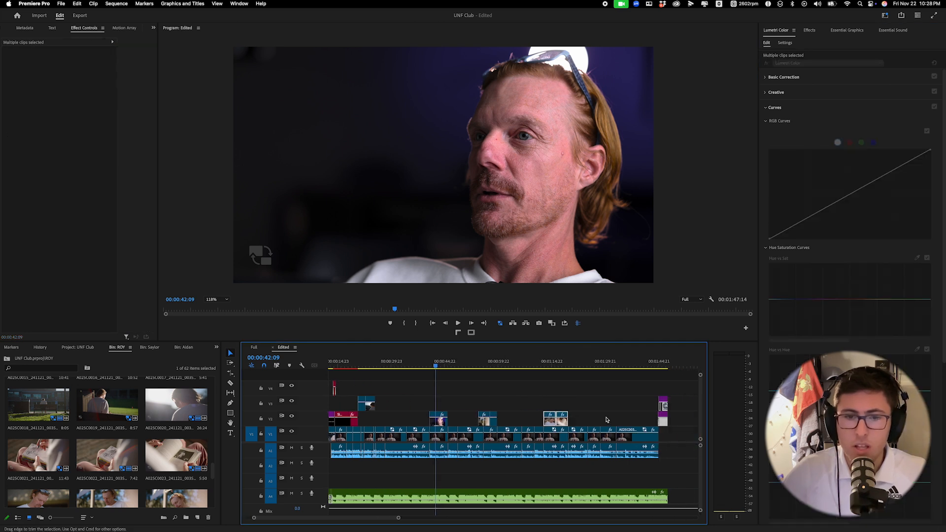
{"action": "left_click_drag", "start_coordinate": [585, 363], "coordinate": [609, 367]}
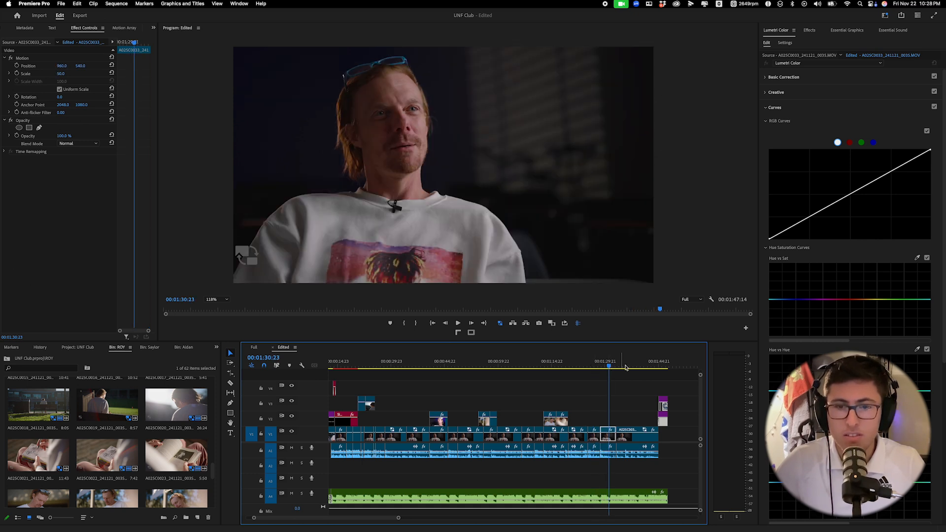
{"action": "left_click", "coordinate": [630, 366]}
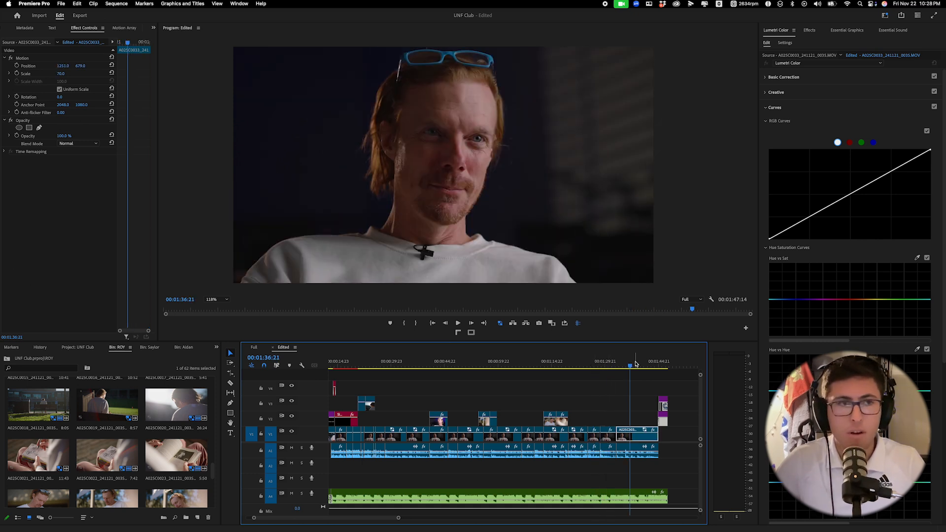
{"action": "left_click", "coordinate": [466, 366]}
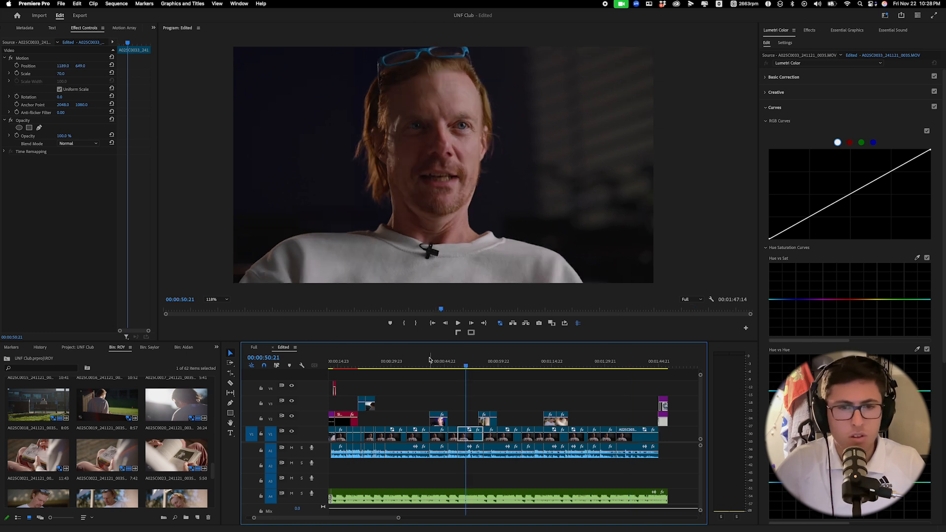
{"action": "left_click", "coordinate": [416, 367]}
Play the keyframed zoom on the interview clip from 00:00:29:12
{"action": "left_click_drag", "start_coordinate": [390, 374], "coordinate": [390, 374]}
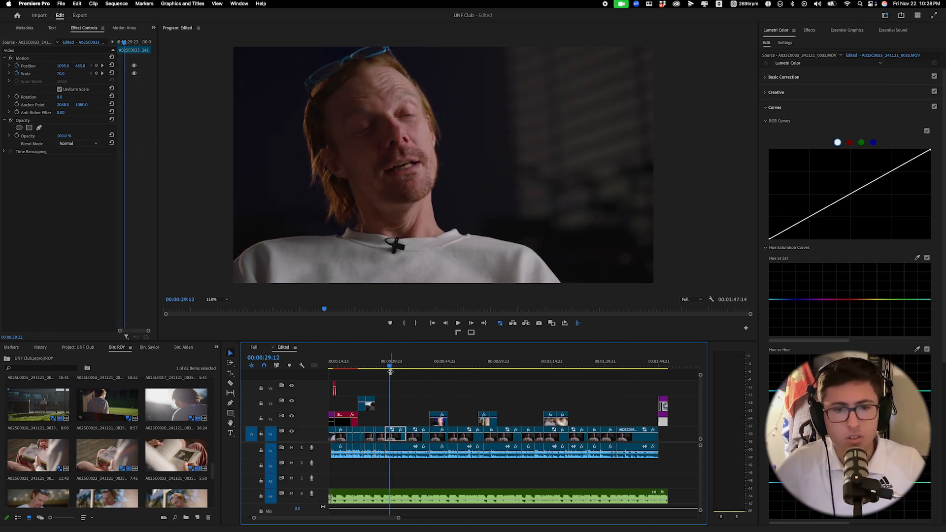
{"action": "key", "text": "space"}
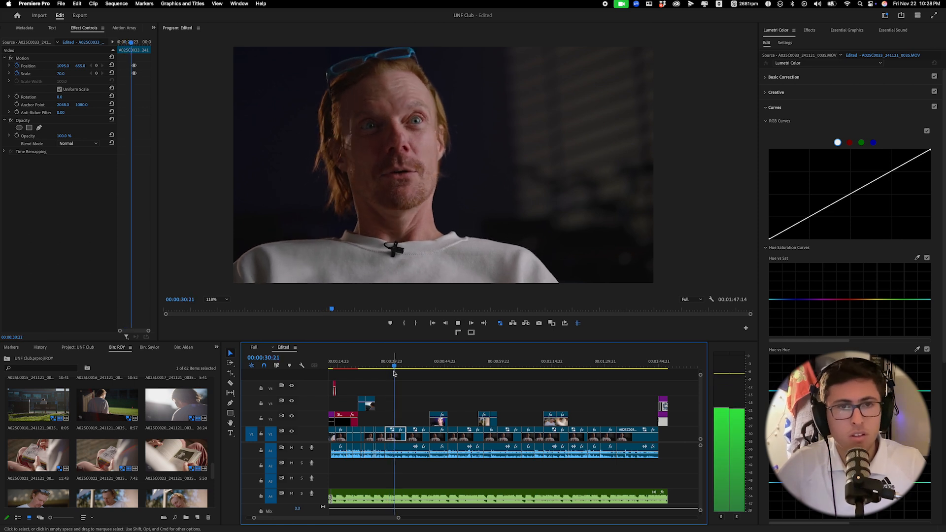
{"action": "key", "text": "space"}
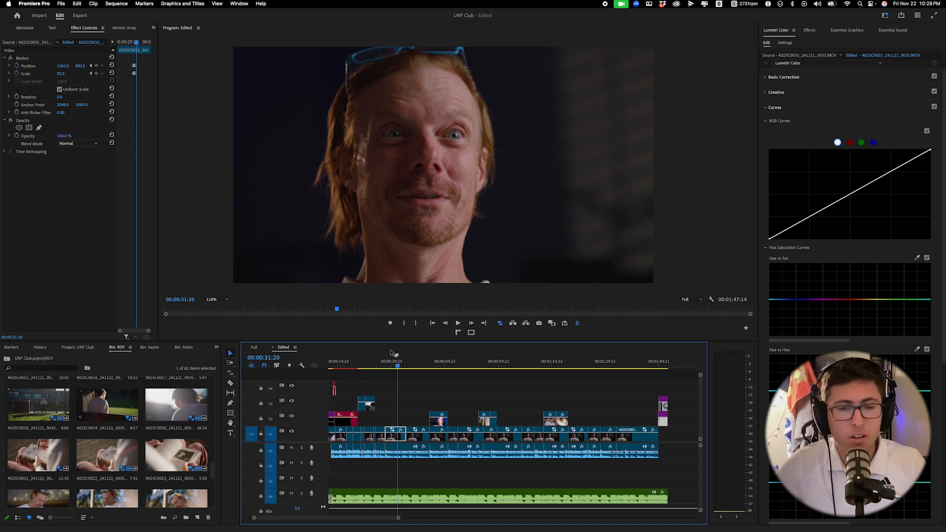
Examine the keyframed zoom in an enlarged timeline, comparing frames 00:00:31:08 and 00:00:31:16 and replaying the scale change
{"action": "left_click_drag", "start_coordinate": [398, 518], "coordinate": [340, 515]}
{"action": "left_click_drag", "start_coordinate": [514, 367], "coordinate": [491, 369]}
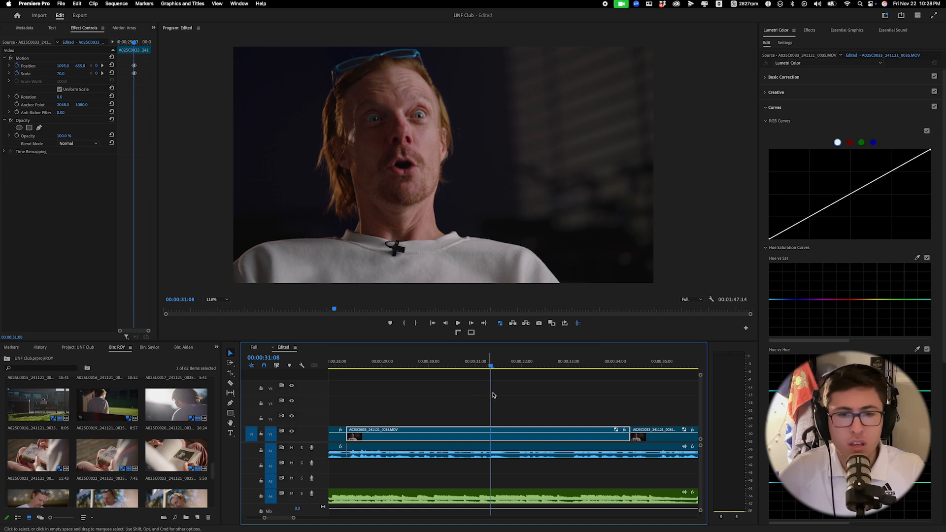
{"action": "left_click_drag", "start_coordinate": [491, 368], "coordinate": [506, 370]}
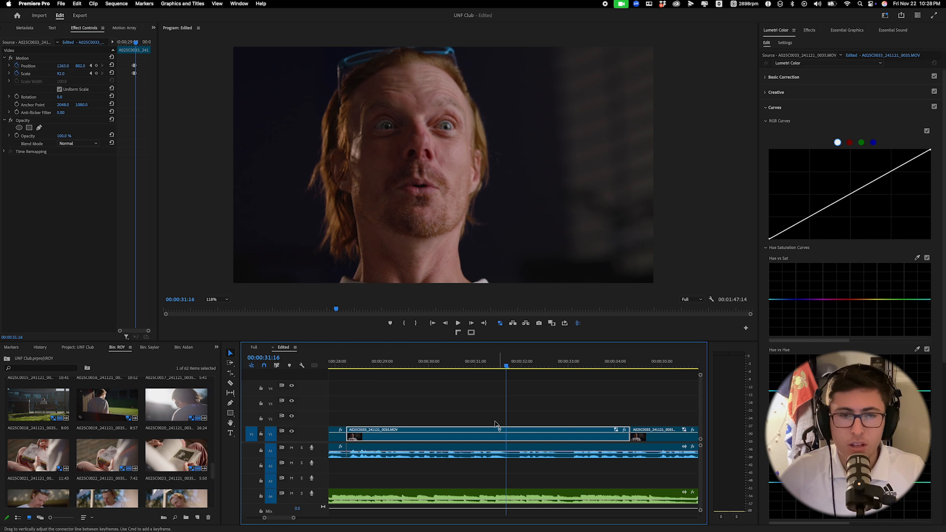
{"action": "left_click", "coordinate": [482, 362]}
{"action": "key", "text": "space"}
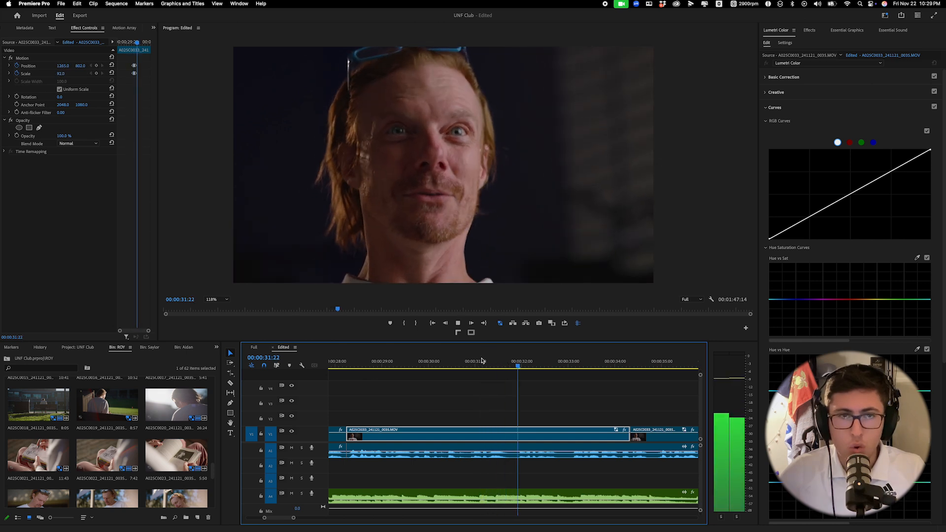
{"action": "key", "text": "space"}
Play the interview clips that follow the keyframed zoom up to 00:00:37:08
{"action": "left_click_drag", "start_coordinate": [293, 518], "coordinate": [334, 521]}
{"action": "key", "text": "space"}
{"action": "scroll", "coordinate": [488, 439], "scroll_direction": "right", "scroll_amount": 3}
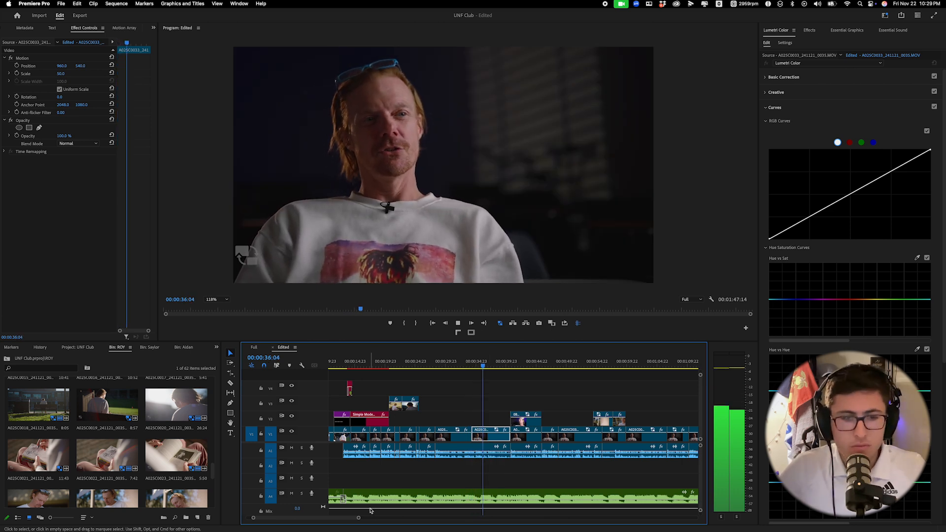
{"action": "left_click_drag", "start_coordinate": [359, 518], "coordinate": [399, 517]}
{"action": "key", "text": "space"}
Review the pair of b-roll cutaways around 00:01:17:04 and the final interview clip at 00:01:34:19
{"action": "scroll", "coordinate": [435, 395], "scroll_direction": "right", "scroll_amount": 5}
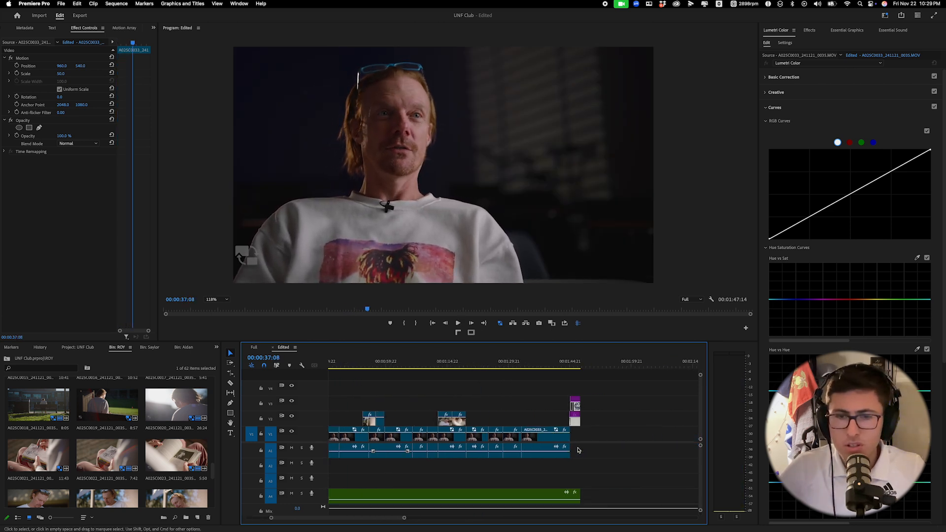
{"action": "left_click_drag", "start_coordinate": [435, 395], "coordinate": [476, 422]}
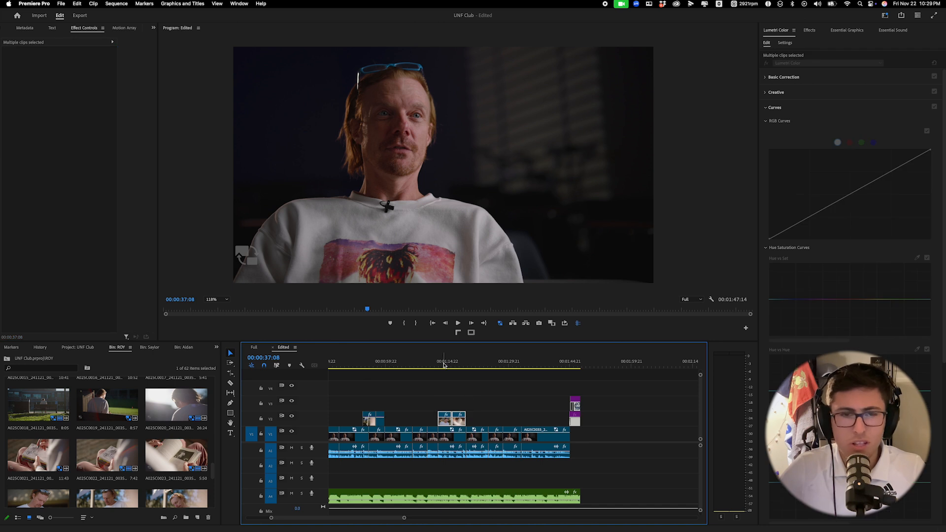
{"action": "left_click", "coordinate": [445, 366]}
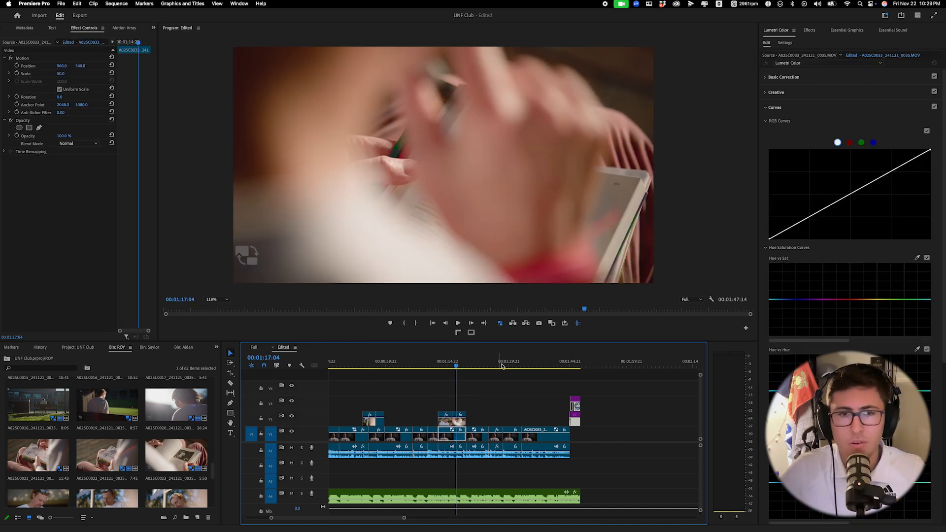
{"action": "left_click", "coordinate": [529, 365]}
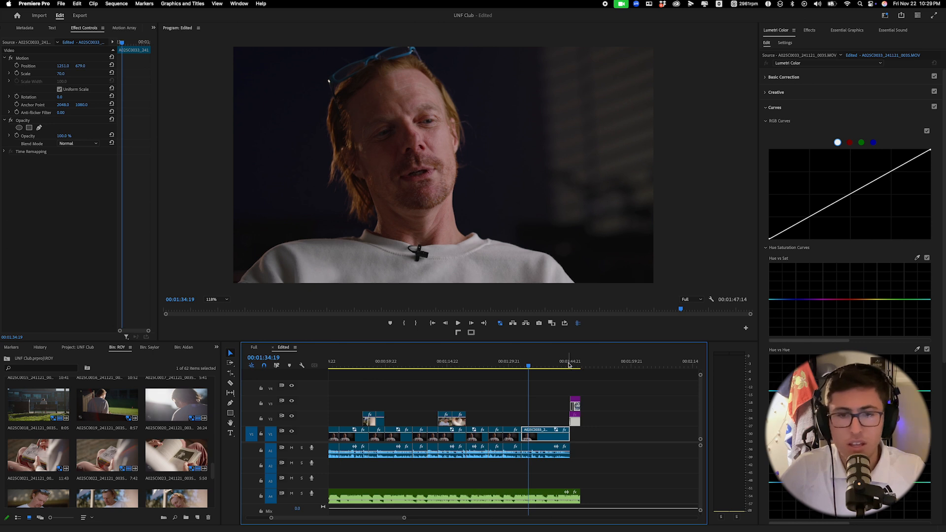
Review the closing UNF Filmmaking Club logo over its color matte through to the end, and return to the sequence start
{"action": "left_click_drag", "start_coordinate": [404, 519], "coordinate": [372, 519]}
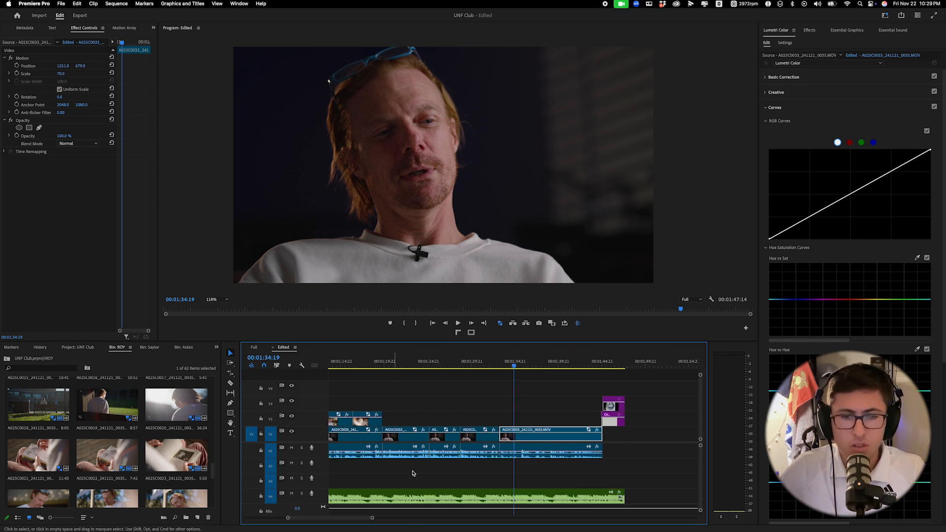
{"action": "left_click", "coordinate": [624, 364]}
{"action": "left_click", "coordinate": [612, 409]}
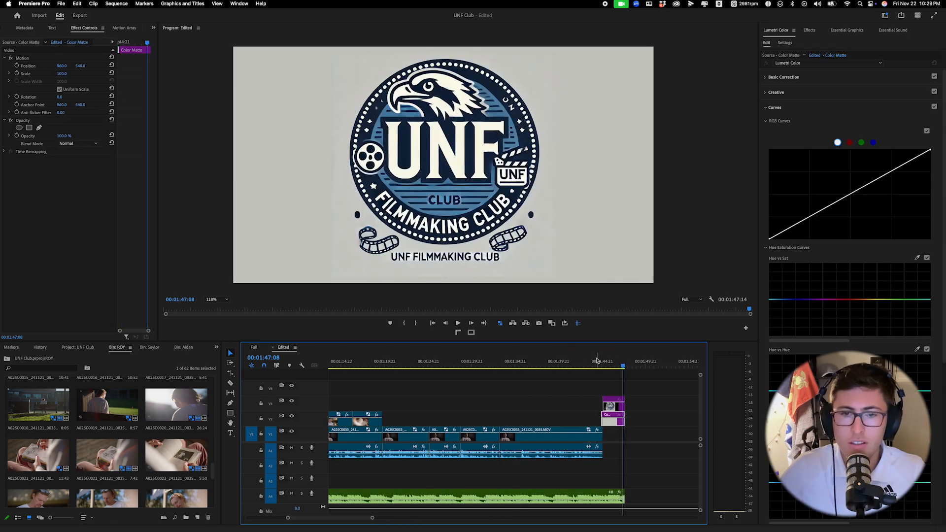
{"action": "left_click", "coordinate": [598, 363]}
{"action": "key", "text": "space"}
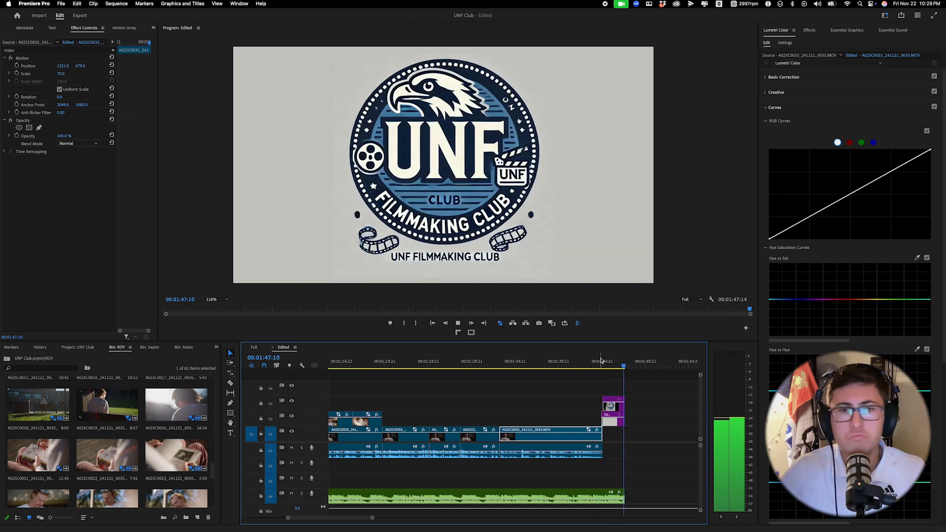
{"action": "key", "text": "space"}
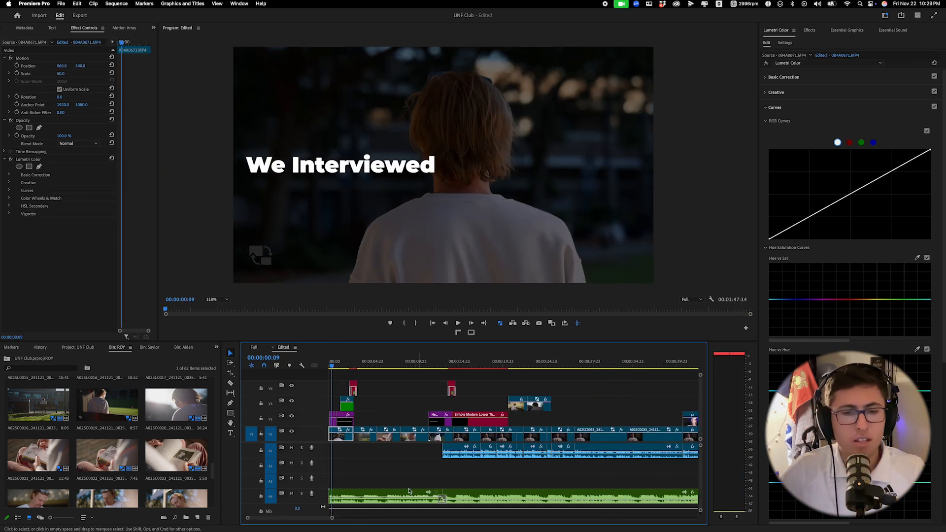
{"action": "left_click_drag", "start_coordinate": [332, 517], "coordinate": [384, 517]}
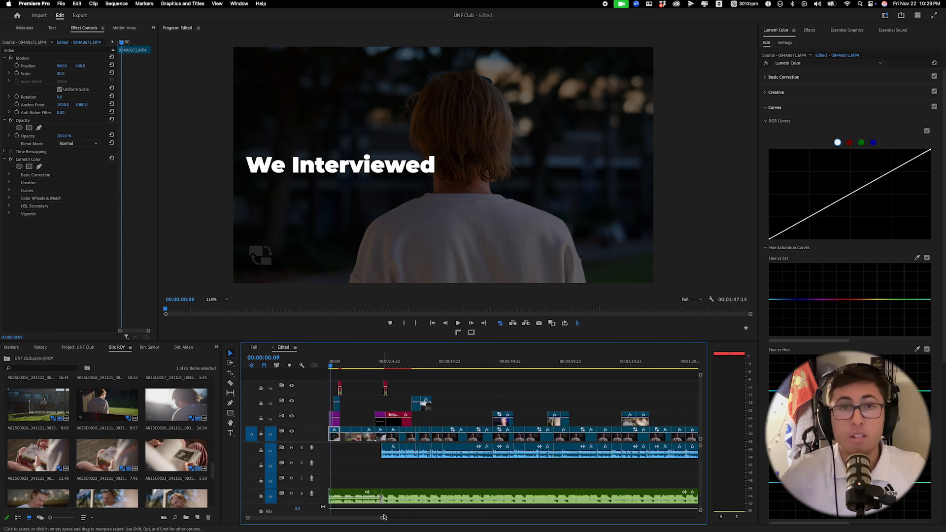